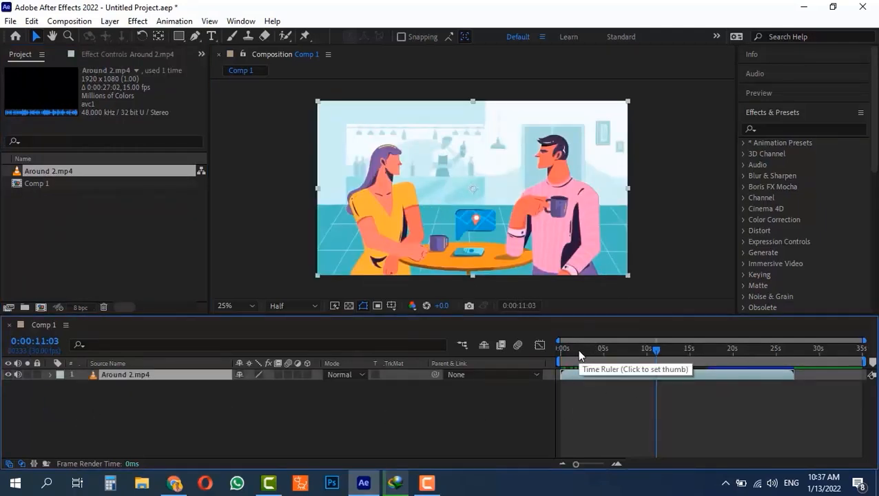
# Move the current time to 0:00:17:09 and review the Transform options available for the Around 2.mp4 layer
pyautogui.moveTo(568, 350); pyautogui.dragTo(565, 350)
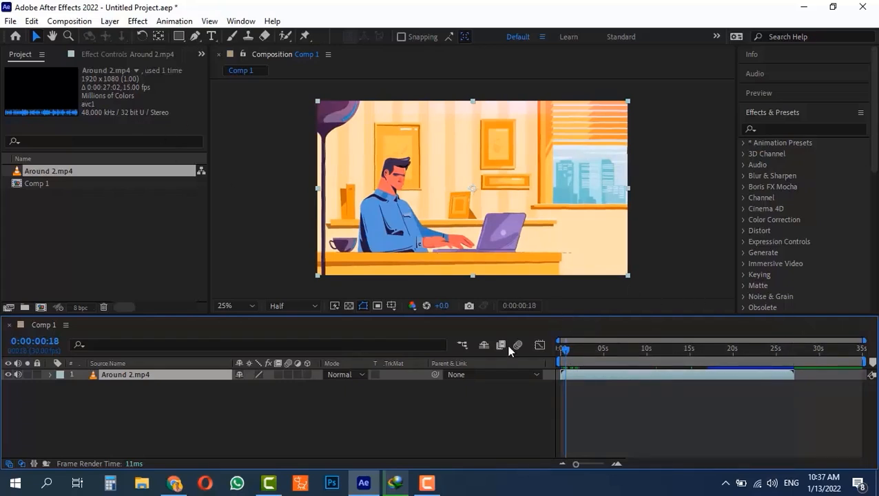
pyautogui.moveTo(571, 355); pyautogui.dragTo(711, 361)
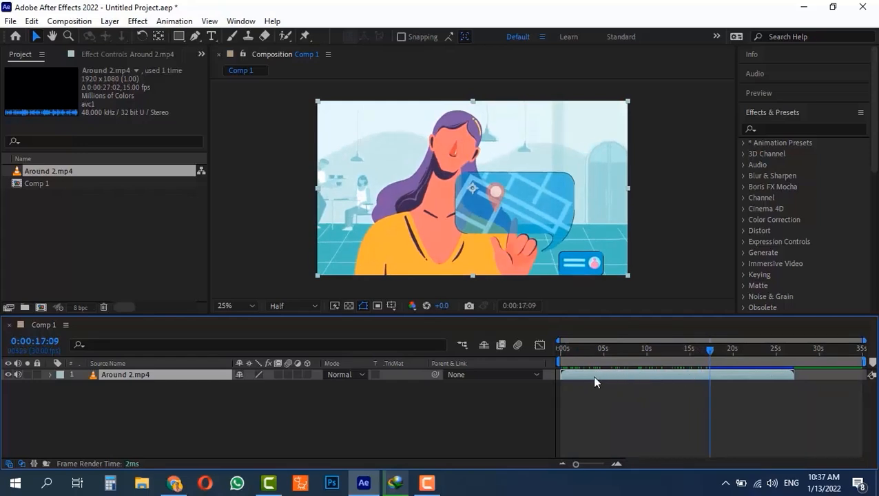
pyautogui.rightClick(626, 377)
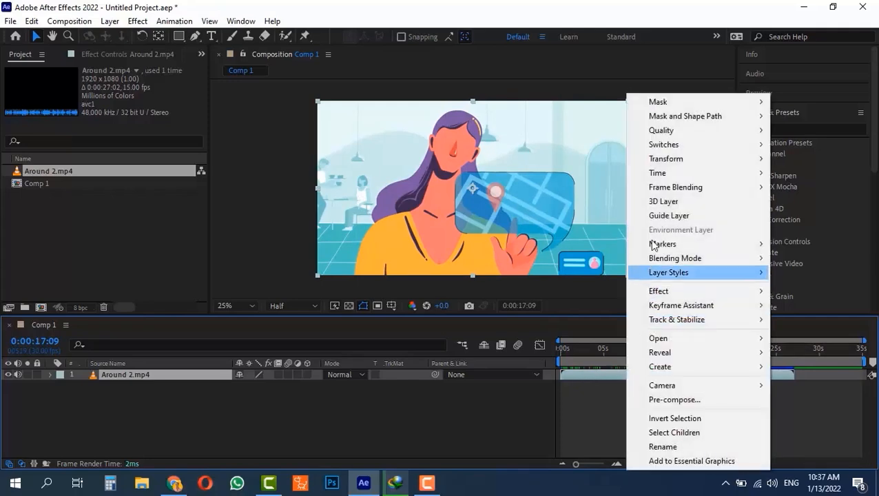
pyautogui.moveTo(667, 163)
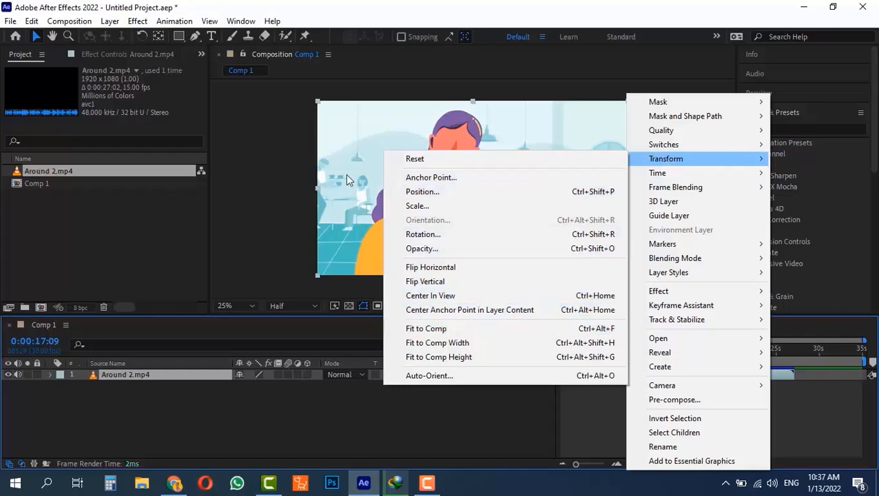
pyautogui.rightClick(369, 136)
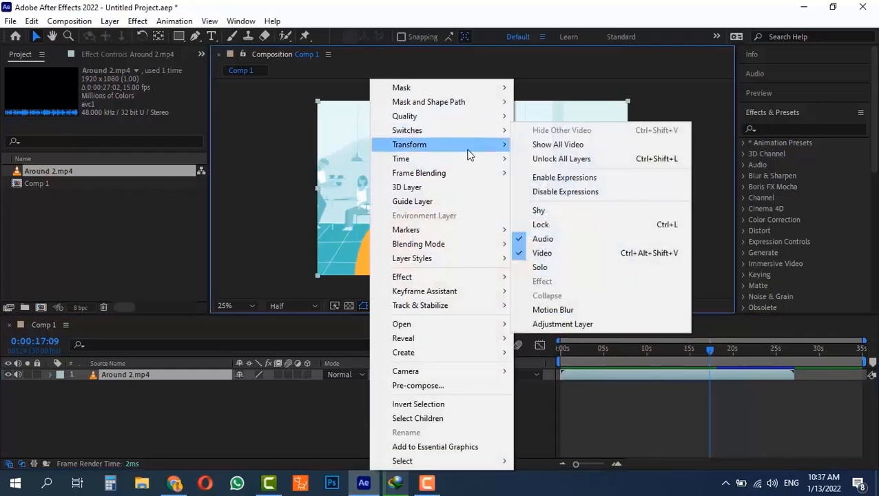
pyautogui.moveTo(504, 147)
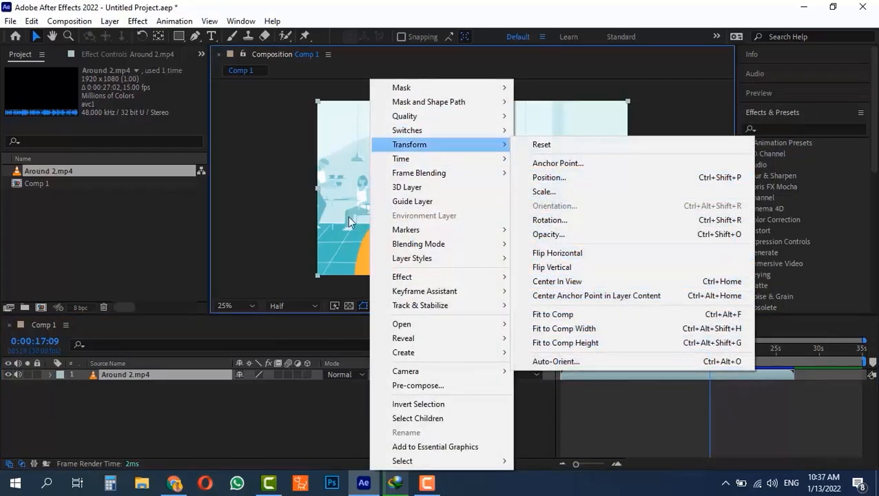
pyautogui.click(328, 158)
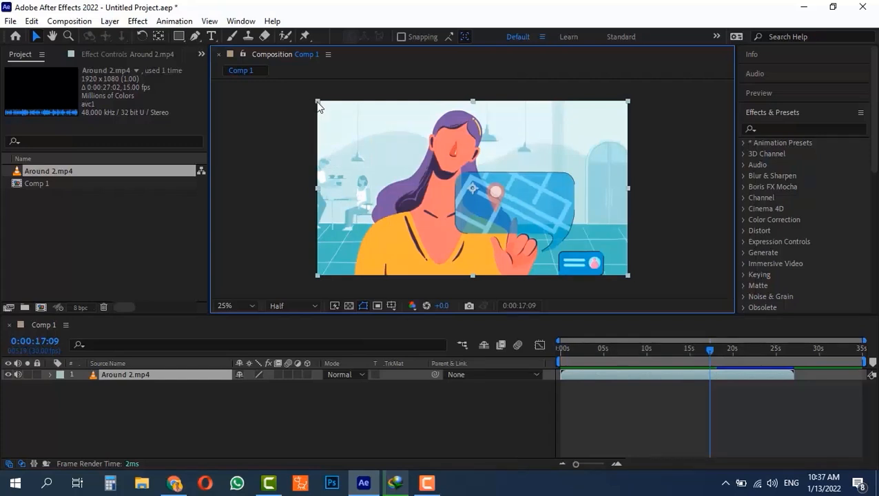
# Scale the Around 2.mp4 layer down around its centre so black borders surround it in the composition frame
pyautogui.moveTo(318, 104); pyautogui.dragTo(377, 134)
pyautogui.click(581, 192)
pyautogui.click(509, 191)
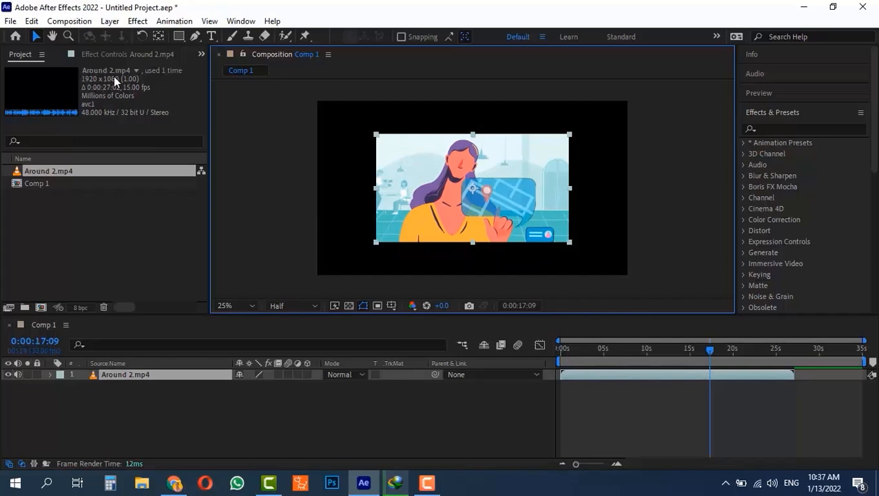
# Compare the frame sizes of Comp 1 and the Around 2.mp4 clip, and apply Fit to Comp to the layer
pyautogui.click(40, 185)
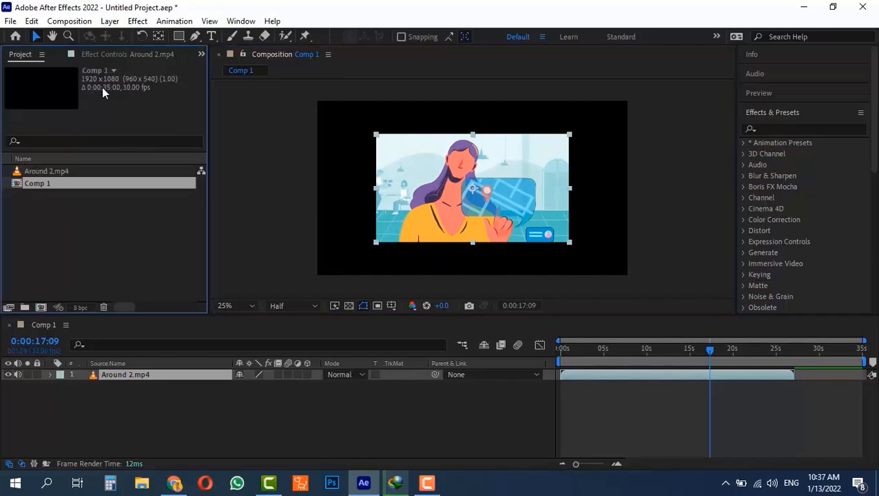
pyautogui.click(66, 171)
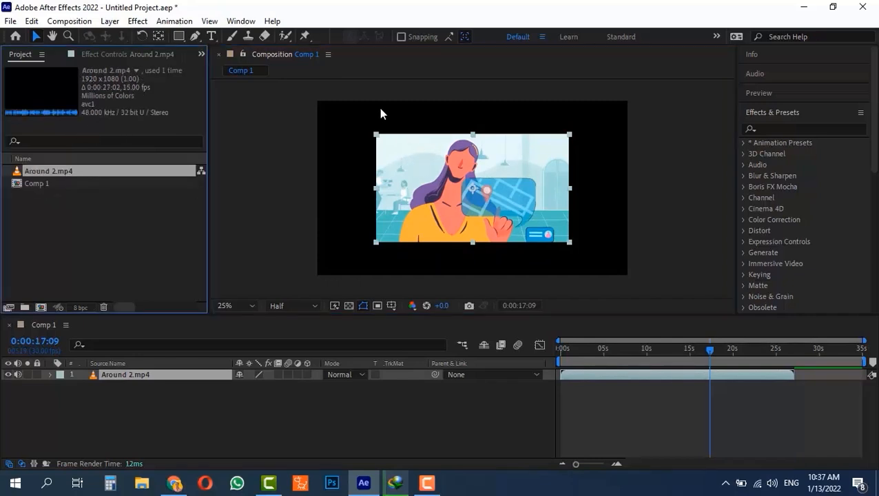
pyautogui.click(555, 124)
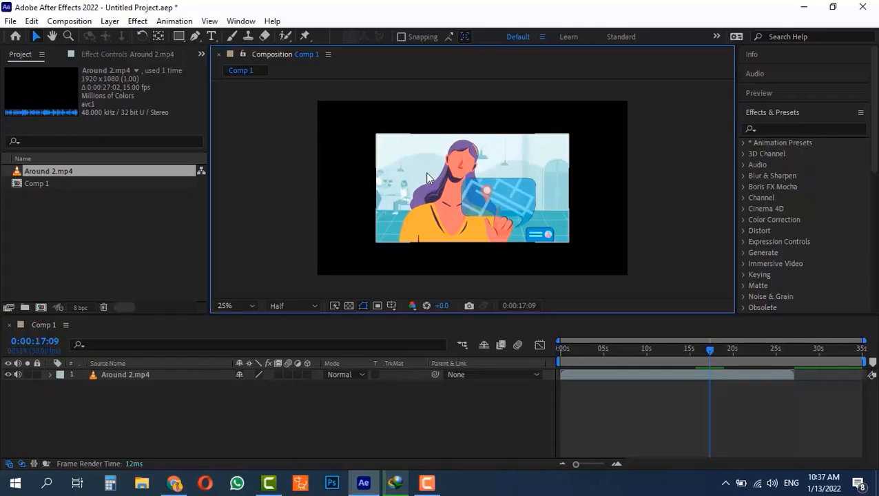
pyautogui.rightClick(427, 177)
pyautogui.moveTo(515, 144)
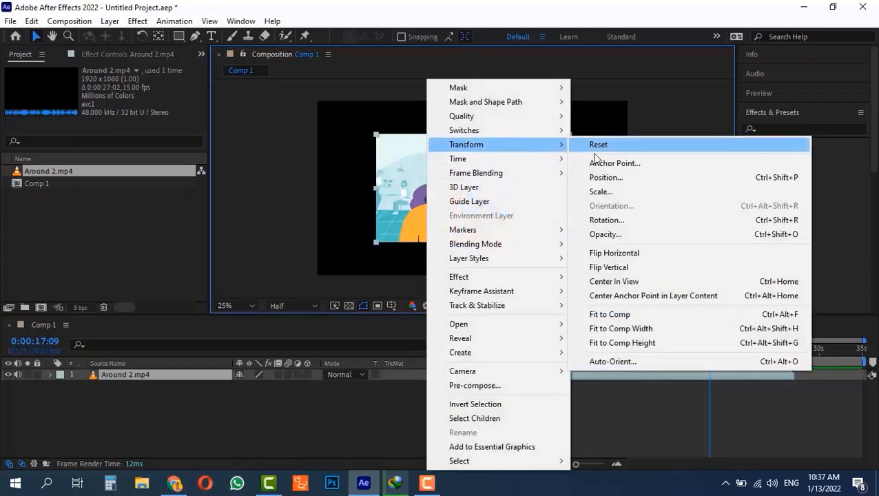
pyautogui.click(609, 316)
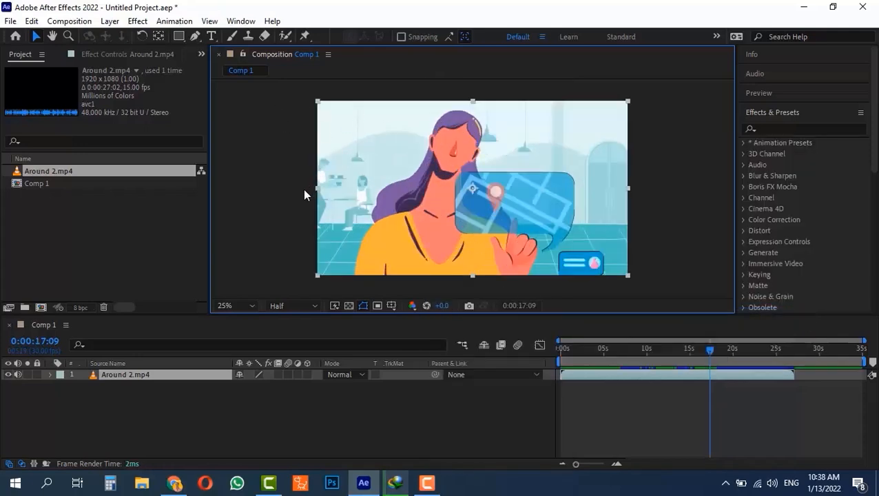
# Squeeze the Around 2.mp4 layer horizontally and restore its width with the Fit to Comp Width transform
pyautogui.moveTo(306, 191); pyautogui.dragTo(408, 195)
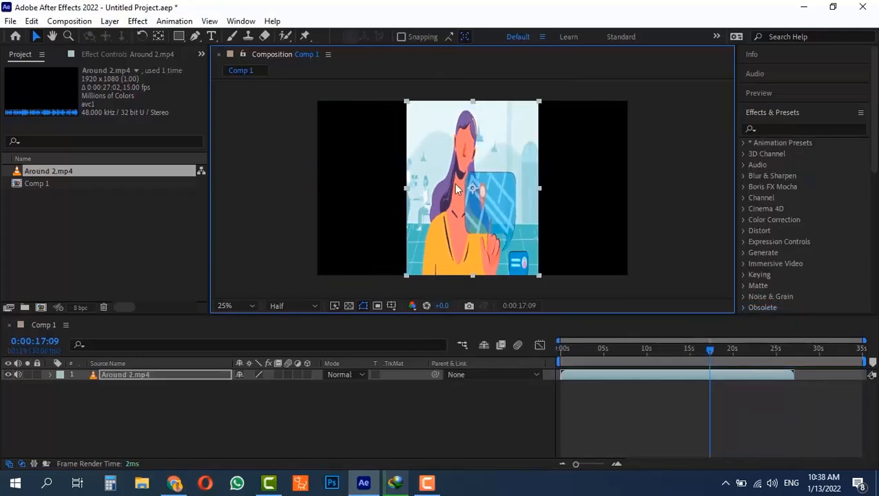
pyautogui.rightClick(454, 186)
pyautogui.moveTo(566, 148)
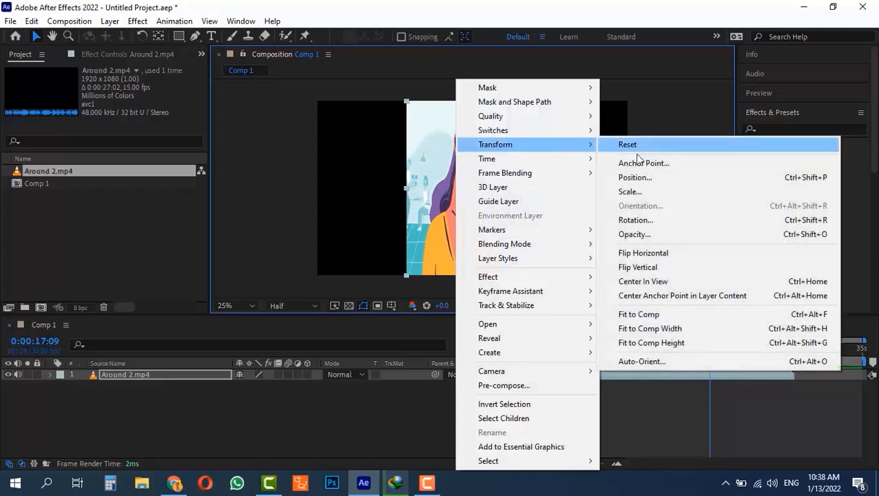
pyautogui.click(650, 334)
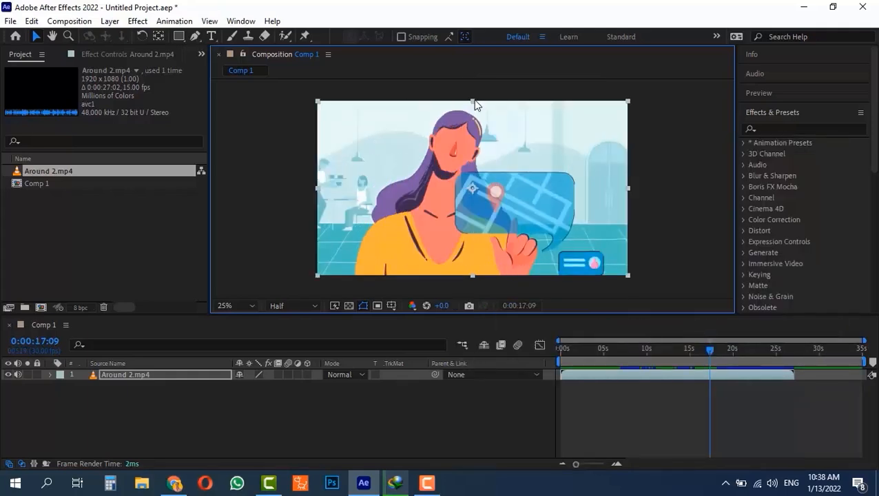
# Squash the Around 2.mp4 layer vertically and restore its height with the Fit to Comp Height transform
pyautogui.moveTo(475, 104); pyautogui.dragTo(473, 134)
pyautogui.rightClick(480, 168)
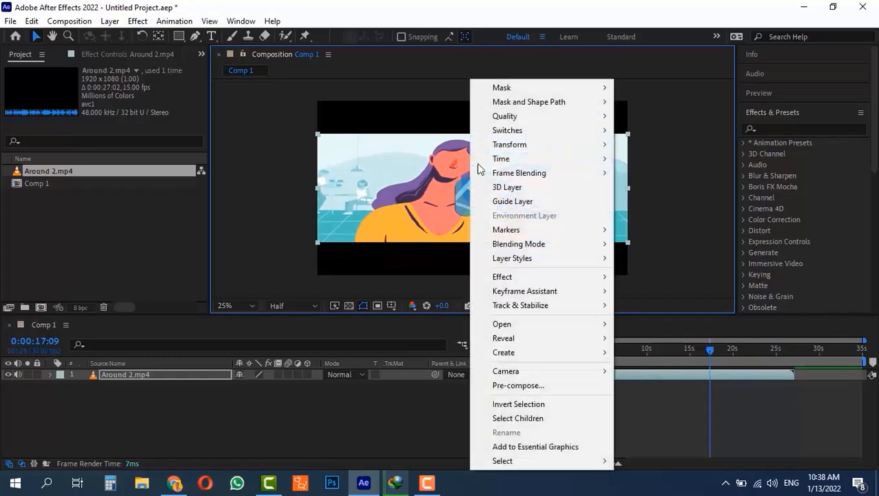
pyautogui.moveTo(599, 147)
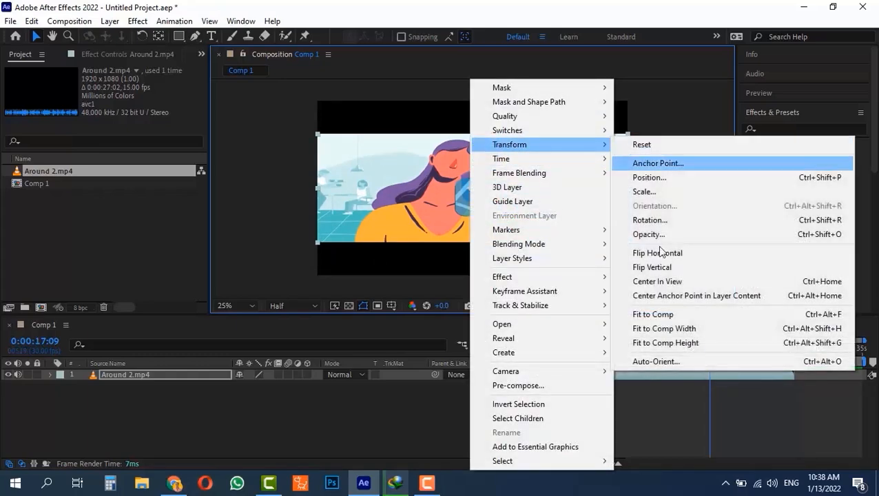
pyautogui.click(667, 343)
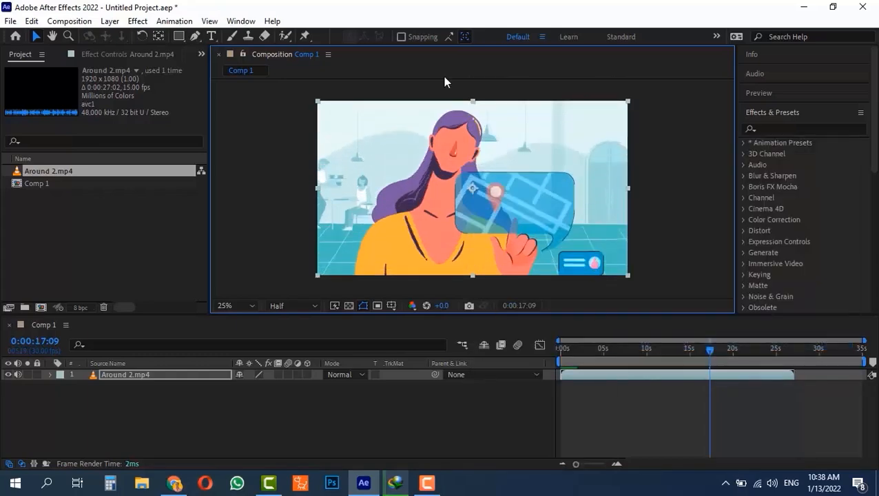
# Shrink the Around 2.mp4 layer in both directions, fit it to the composition again, and deselect it
pyautogui.moveTo(326, 105); pyautogui.dragTo(371, 126)
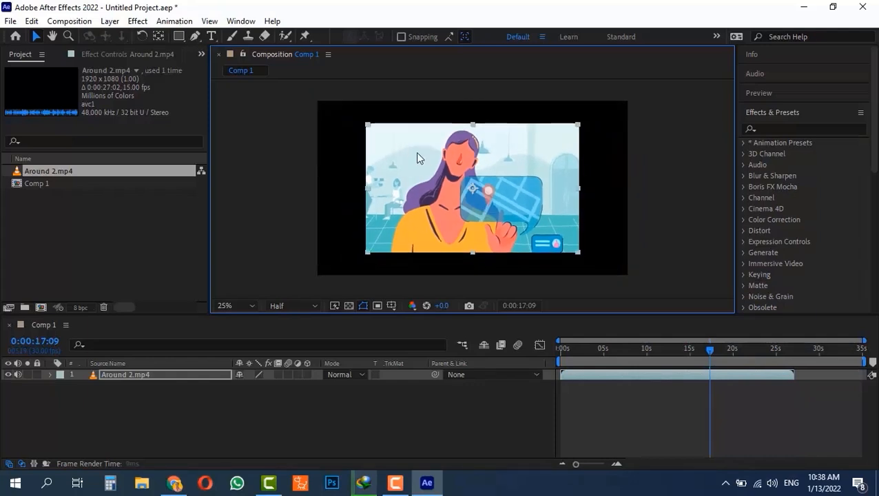
pyautogui.hotkey('ctrl', 'alt', 'f')
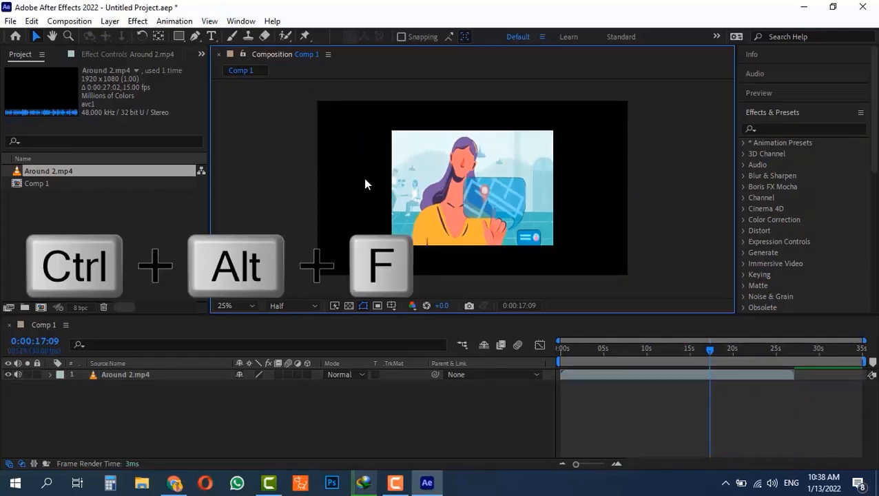
pyautogui.click(291, 152)
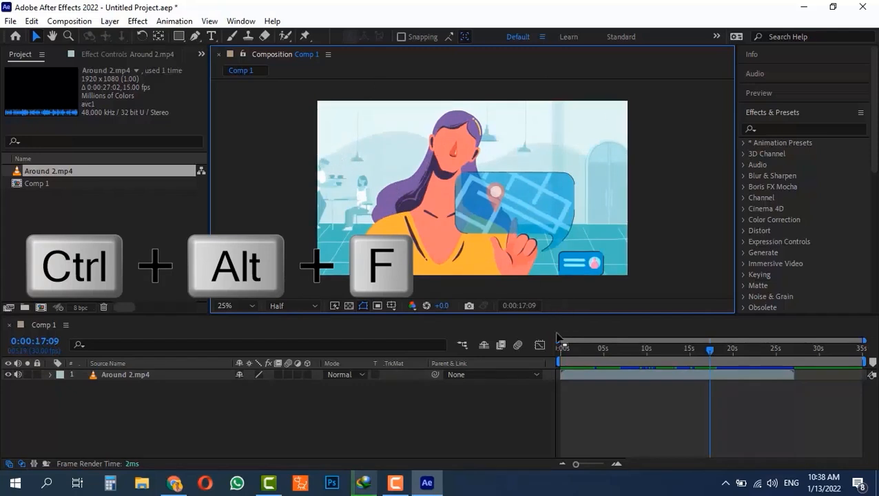
# Move the current time to 0:00:01:06 and mirror the Around 2.mp4 layer with Flip Horizontal
pyautogui.moveTo(579, 347)
pyautogui.mouseDown()
pyautogui.moveTo(557, 354)
pyautogui.moveTo(583, 353)
pyautogui.moveTo(569, 353)
pyautogui.mouseUp()
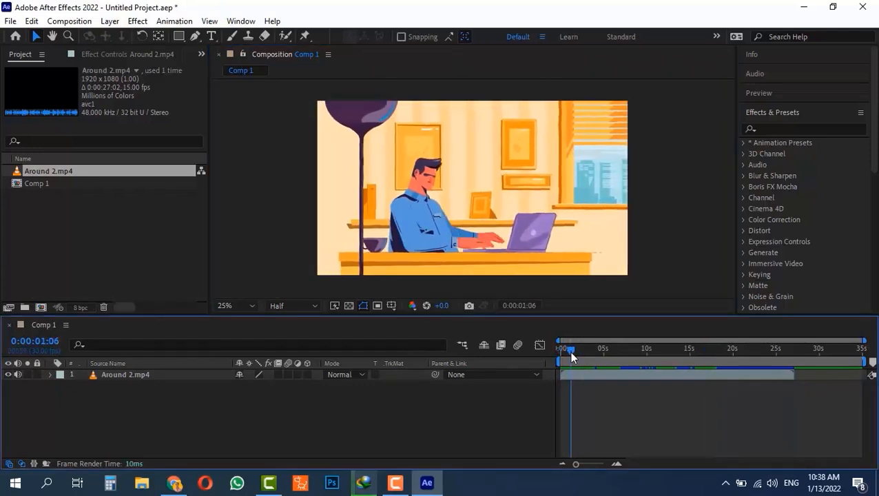
pyautogui.rightClick(429, 179)
pyautogui.moveTo(553, 147)
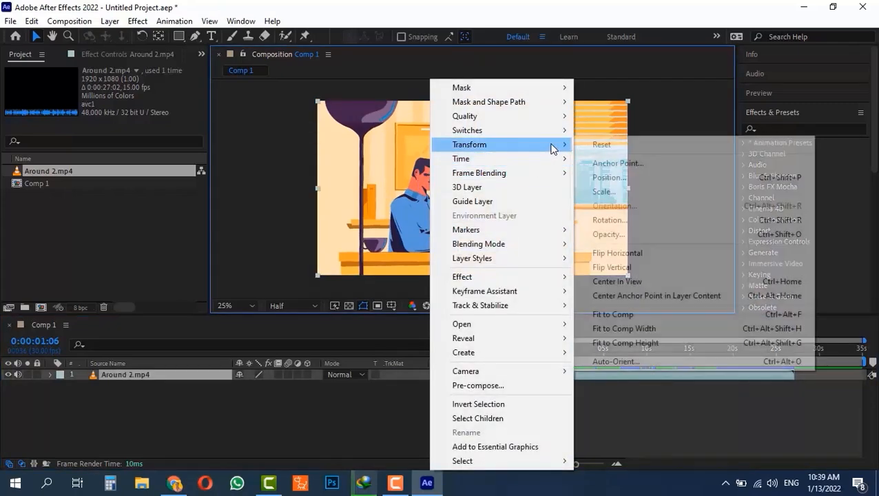
pyautogui.click(630, 255)
# Move the current time to 0:00:02:14 and flip the layer horizontally again to restore its original direction
pyautogui.moveTo(584, 352)
pyautogui.mouseDown()
pyautogui.moveTo(570, 348)
pyautogui.moveTo(681, 348)
pyautogui.moveTo(564, 349)
pyautogui.moveTo(582, 352)
pyautogui.mouseUp()
pyautogui.rightClick(592, 375)
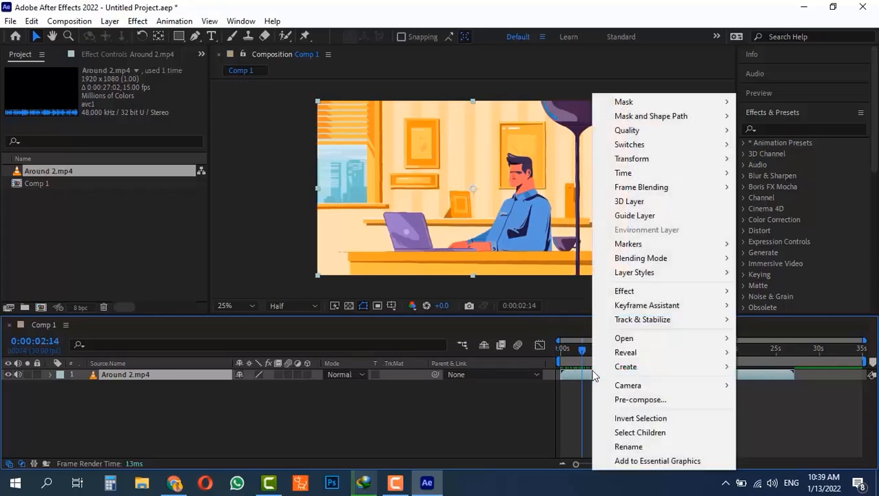
pyautogui.moveTo(669, 160)
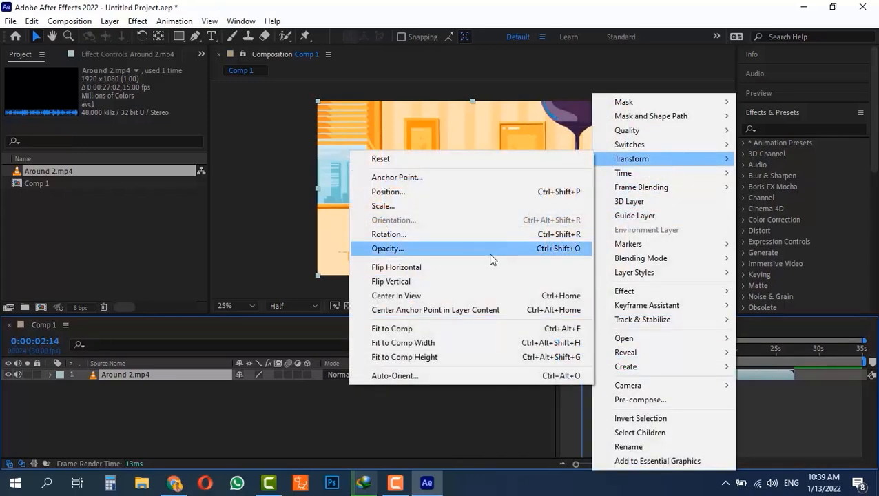
pyautogui.click(449, 268)
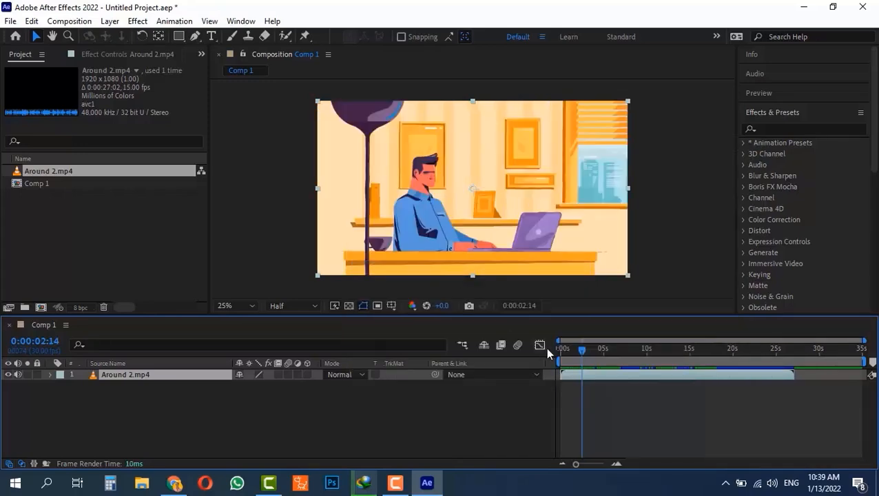
# Turn the Around 2.mp4 layer upside down with the Flip Vertical transform
pyautogui.rightClick(584, 377)
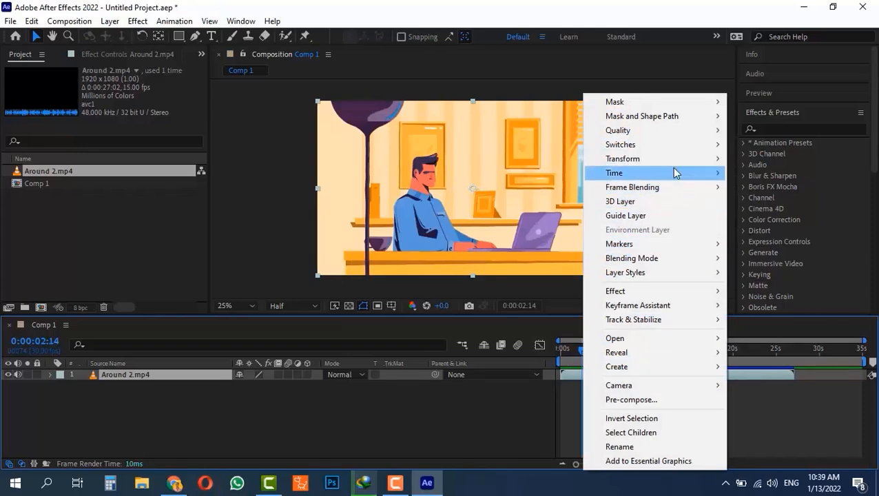
pyautogui.moveTo(684, 166)
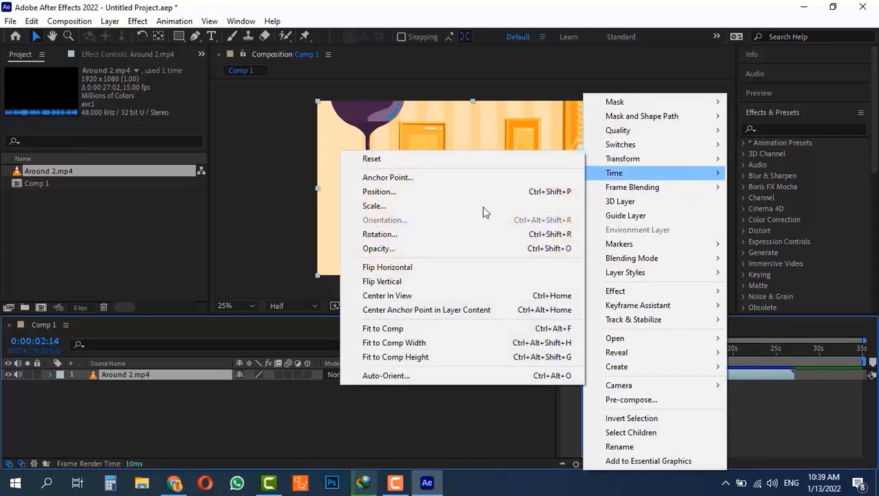
pyautogui.click(420, 287)
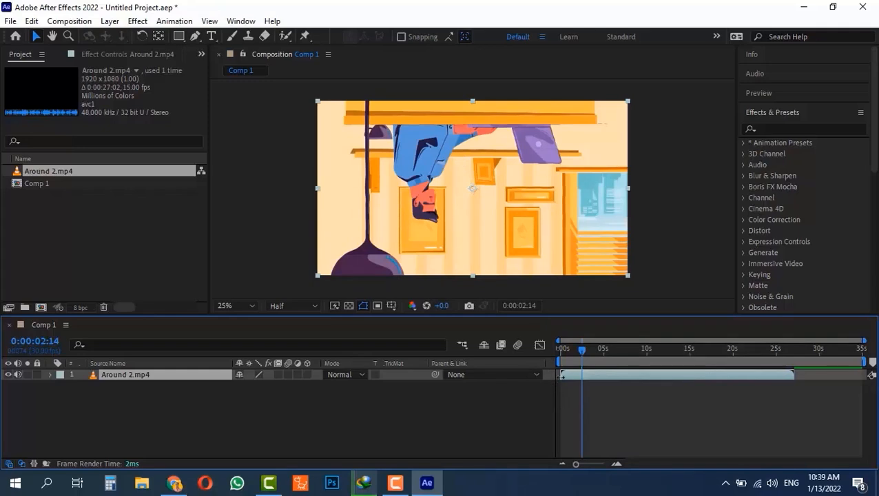
# Move the current time to 0:00:01:04 and flip the layer vertically again to return it upright
pyautogui.moveTo(581, 349)
pyautogui.mouseDown()
pyautogui.moveTo(698, 353)
pyautogui.moveTo(574, 353)
pyautogui.mouseUp()
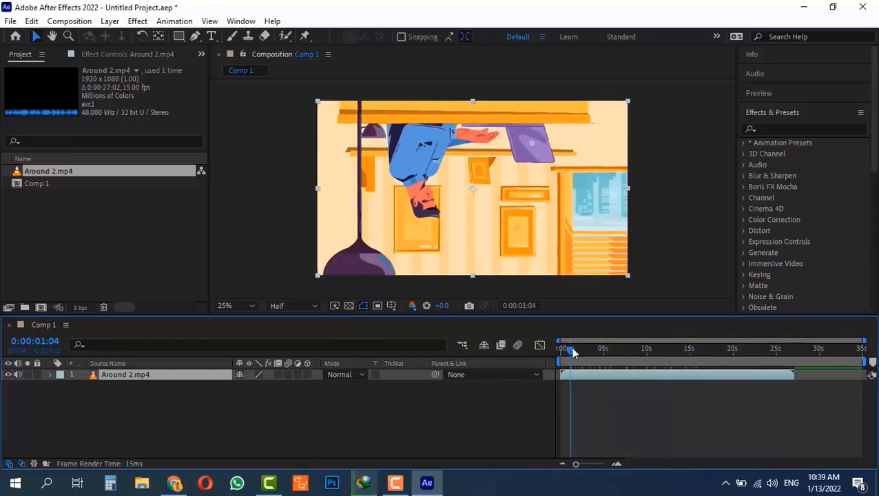
pyautogui.rightClick(501, 179)
pyautogui.moveTo(631, 146)
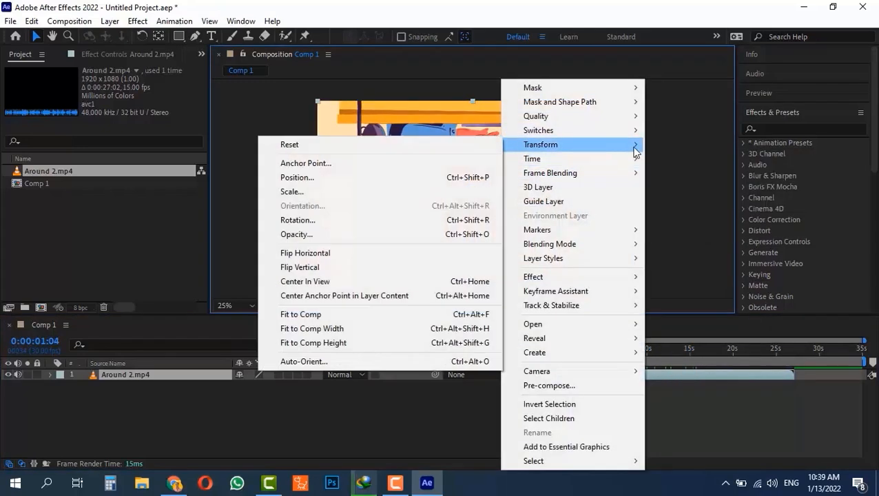
pyautogui.click(356, 269)
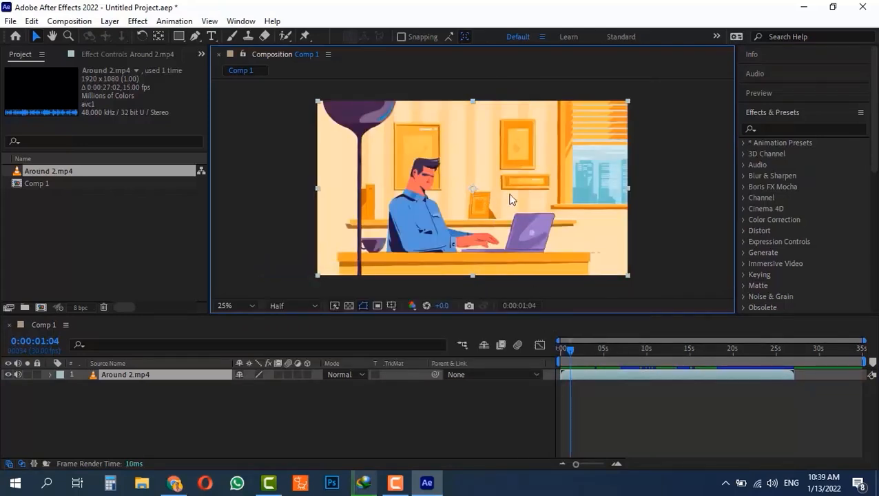
# Center the anchor point of the Around 2.mp4 layer in the layer content
pyautogui.rightClick(499, 158)
pyautogui.moveTo(628, 144)
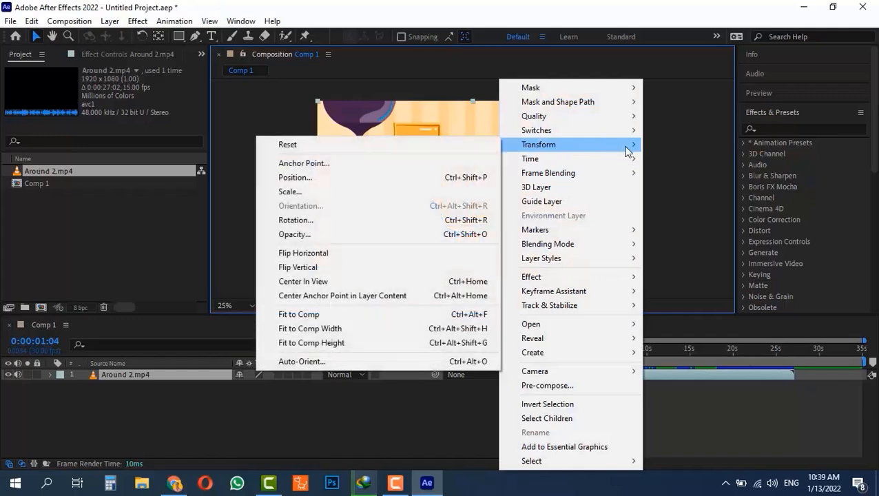
pyautogui.click(353, 297)
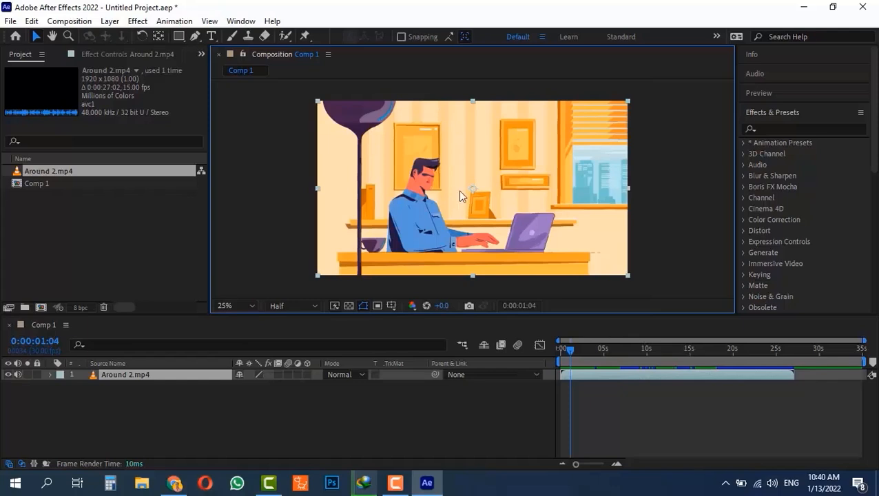
# Move the anchor point of the Around 2.mp4 layer close to the frame's upper-left corner with the Pan Behind tool
pyautogui.click(158, 36)
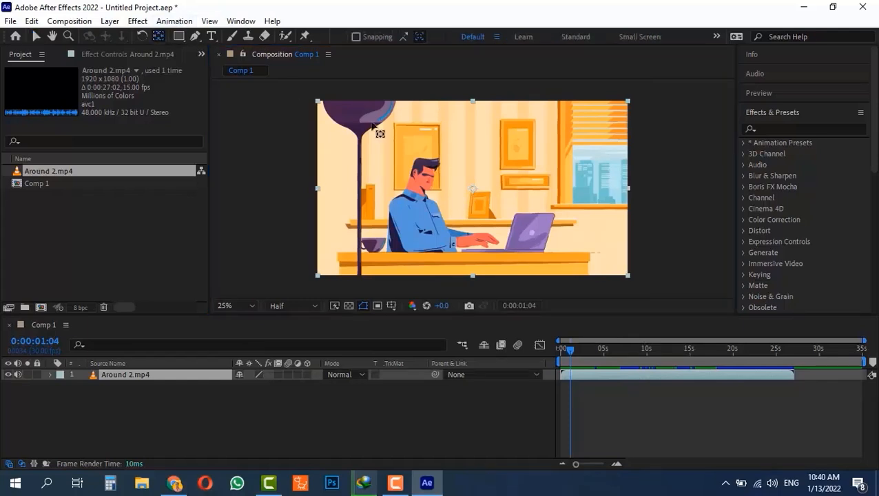
pyautogui.moveTo(470, 187); pyautogui.dragTo(318, 102)
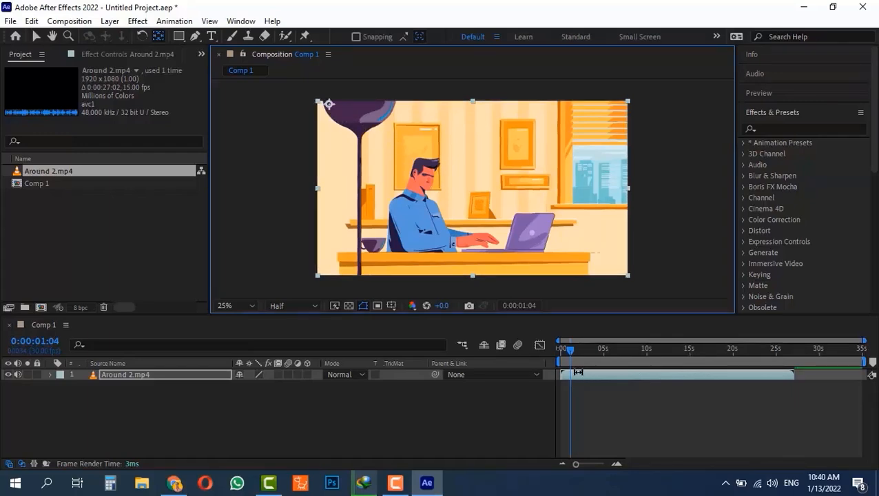
pyautogui.press('v')
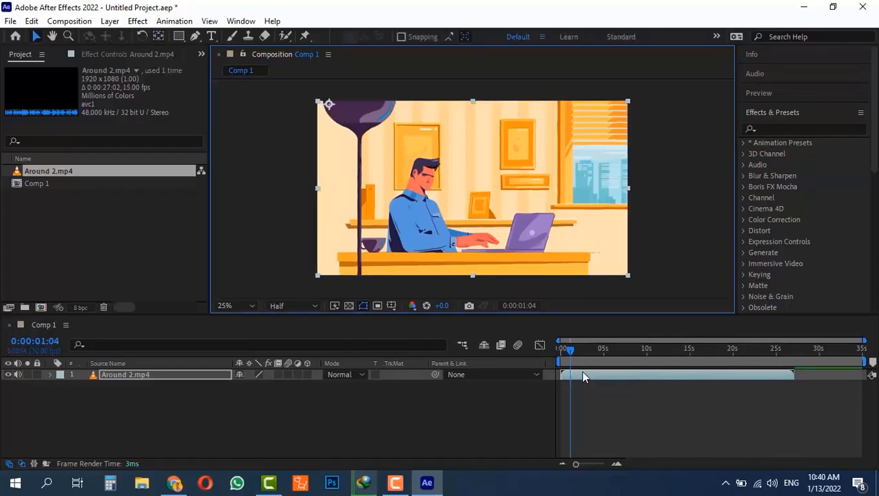
# Return the Around 2.mp4 layer's anchor point to its middle with Center Anchor Point in Layer Content
pyautogui.rightClick(581, 372)
pyautogui.moveTo(620, 164)
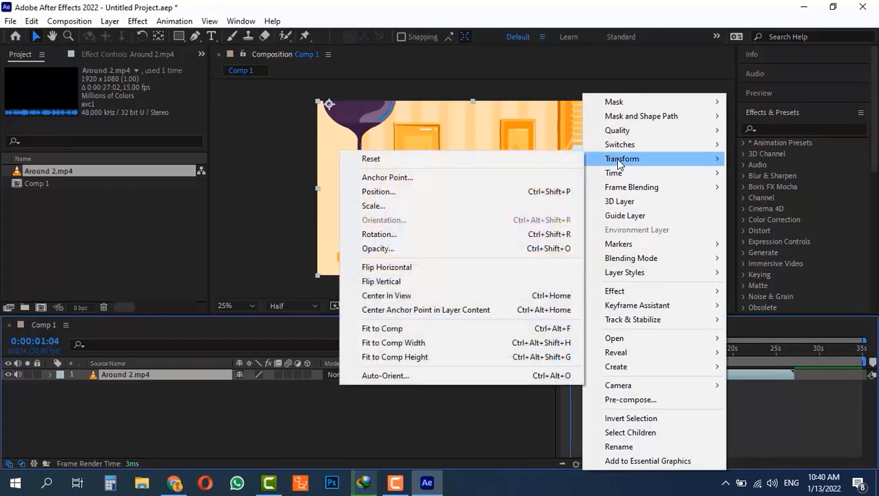
pyautogui.click(433, 311)
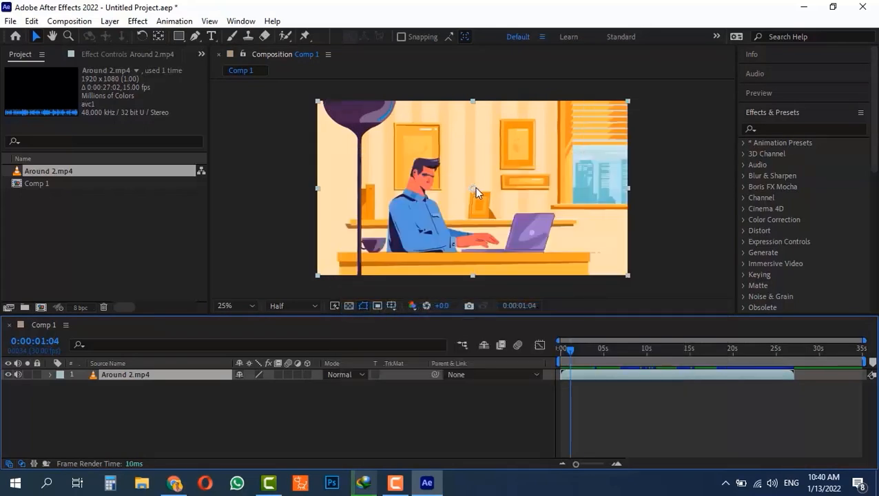
# Deselect the video layer and draw a small upright white rounded rectangle just outside the frame's left edge
pyautogui.rightClick(506, 156)
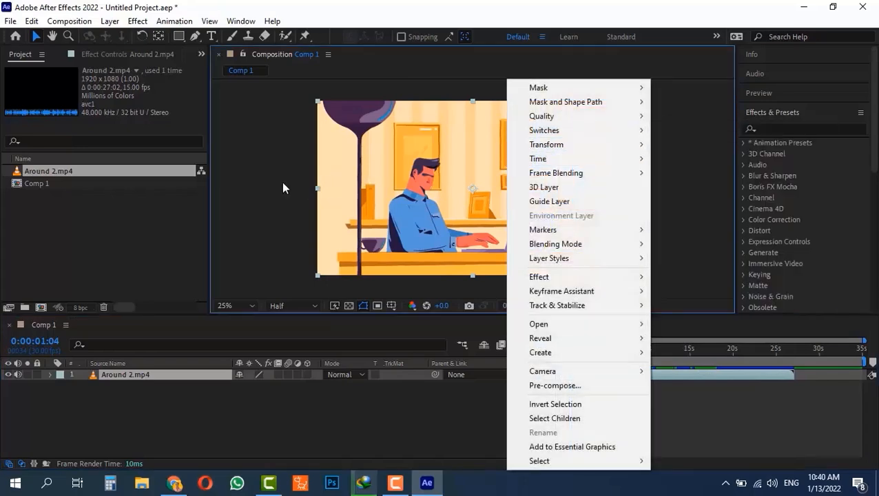
pyautogui.click(282, 181)
pyautogui.click(178, 36)
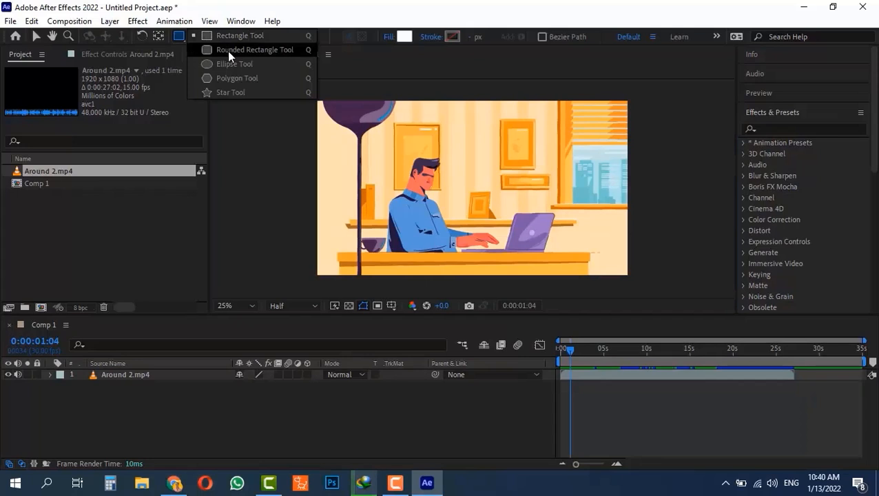
pyautogui.moveTo(264, 145)
pyautogui.mouseDown()
pyautogui.moveTo(307, 210)
pyautogui.moveTo(310, 199)
pyautogui.mouseUp()
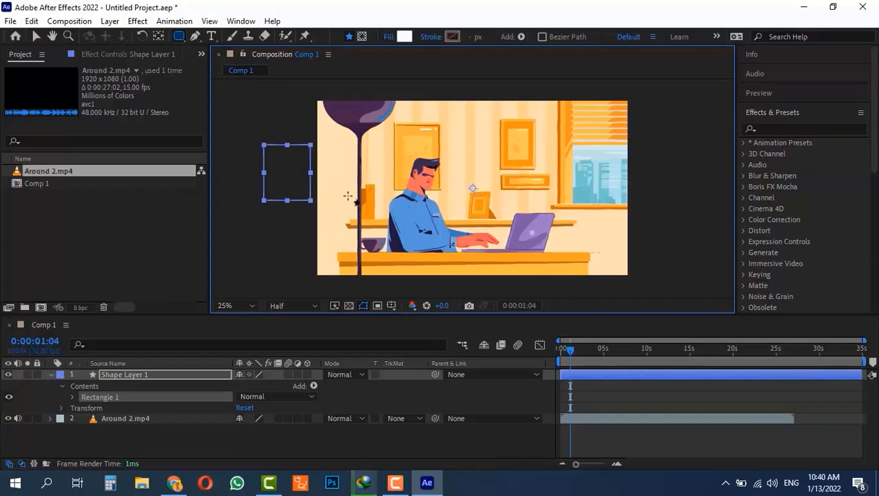
# Center the anchor point of Shape Layer 1 in the rounded rectangle
pyautogui.rightClick(584, 372)
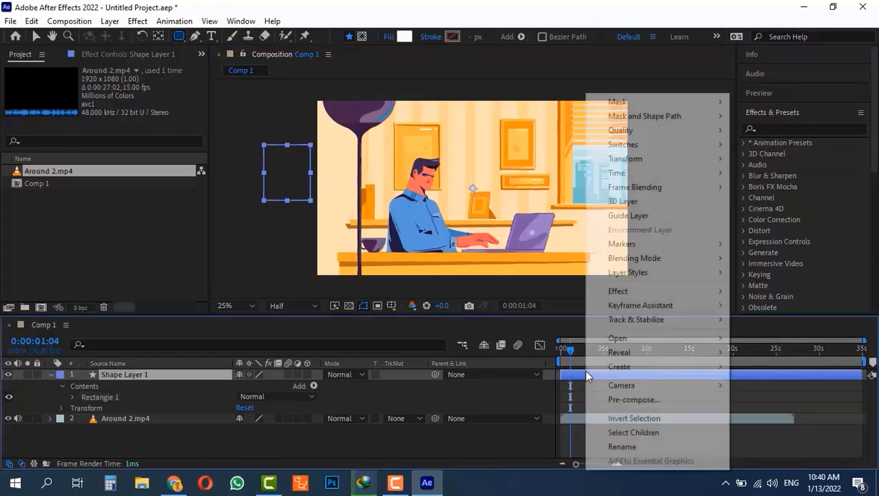
pyautogui.moveTo(649, 161)
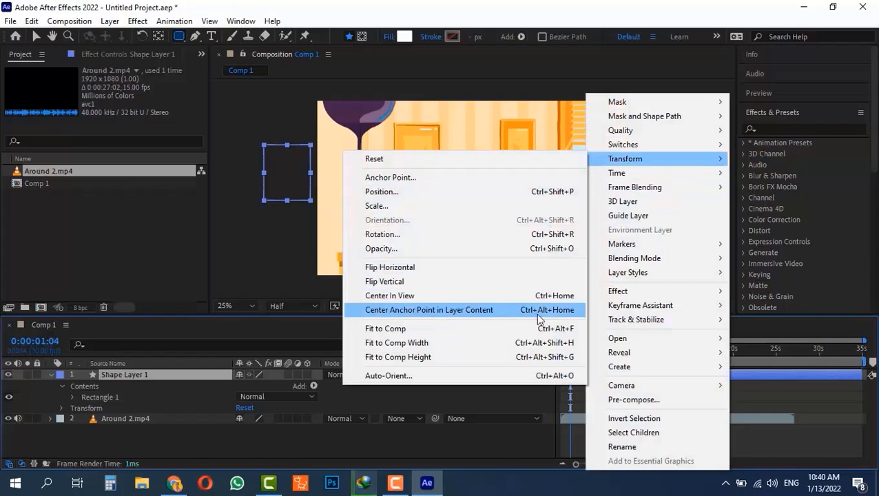
pyautogui.click(443, 311)
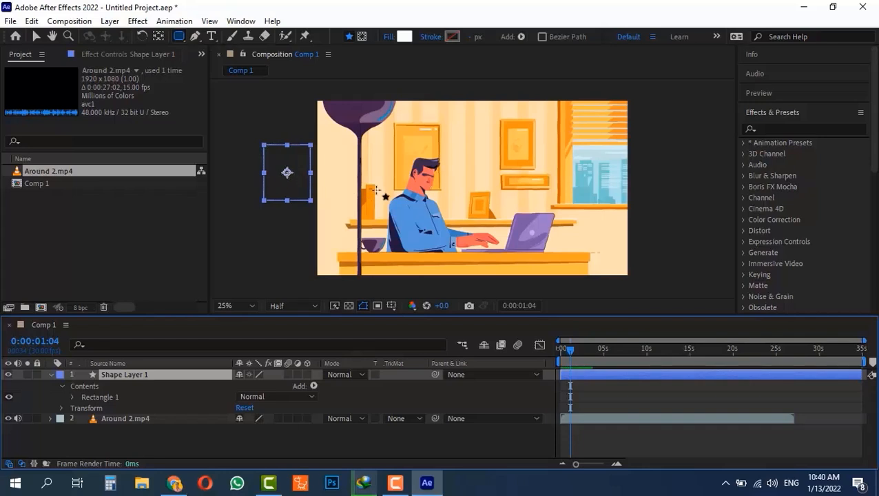
# Place the rounded rectangle in the middle of the composition with the Center In View transform
pyautogui.rightClick(299, 177)
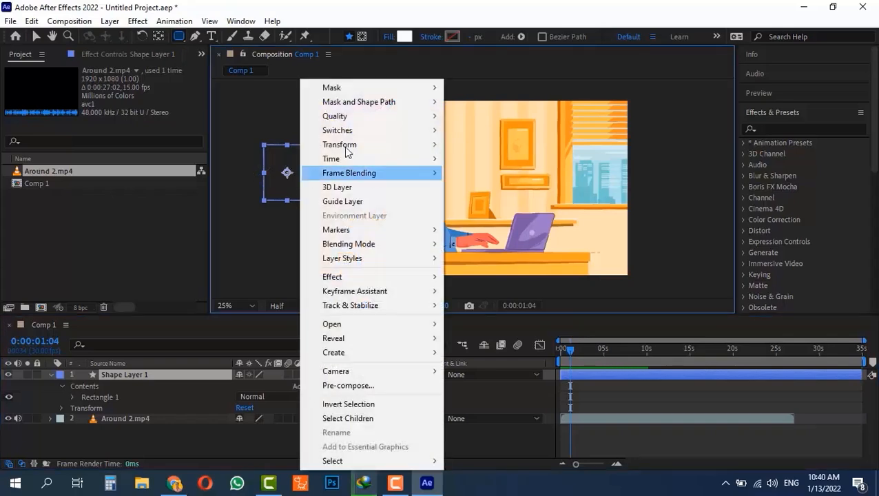
pyautogui.moveTo(433, 147)
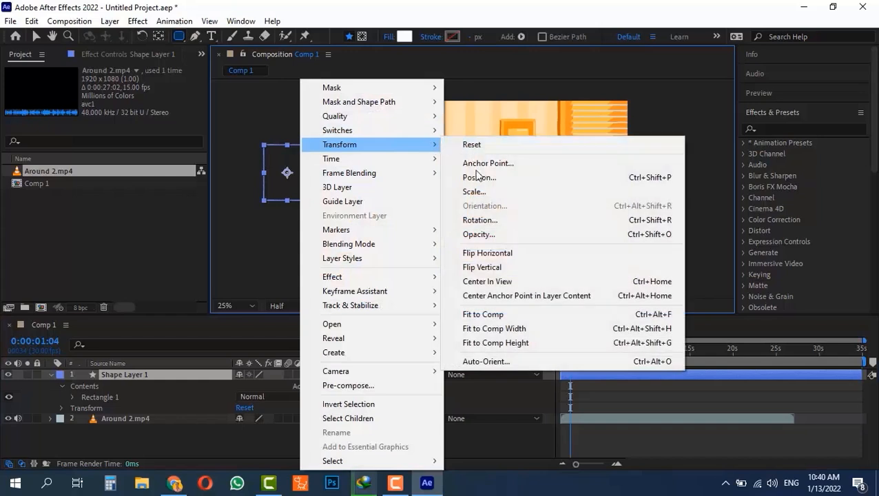
pyautogui.click(485, 287)
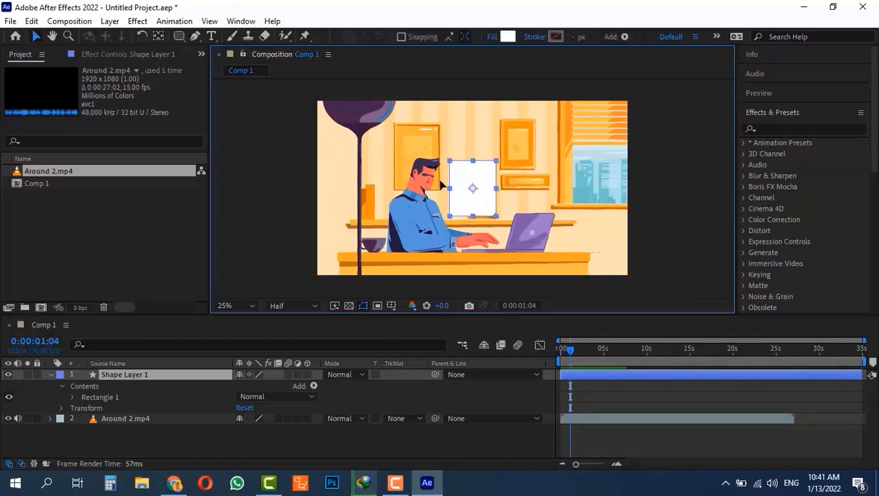
# Move the rounded rectangle outside the frame's left side and align it to the composition's horizontal and vertical center
pyautogui.moveTo(493, 197); pyautogui.dragTo(269, 173)
pyautogui.click(819, 113)
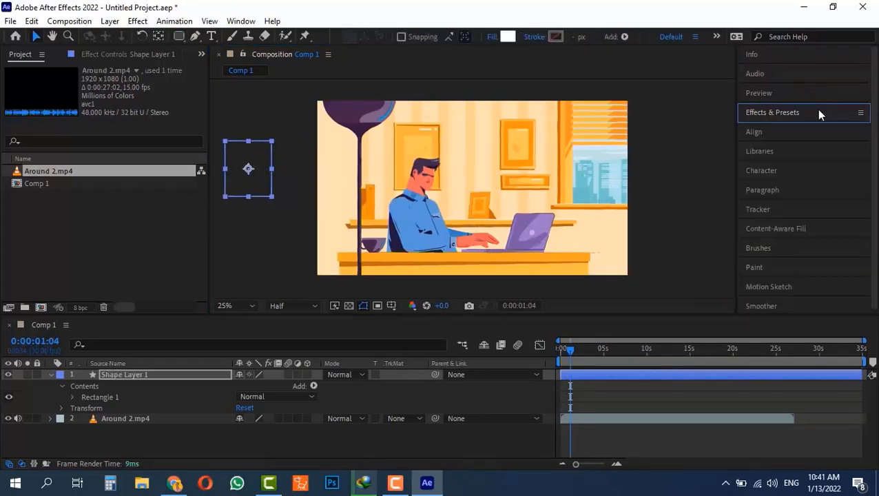
pyautogui.click(767, 132)
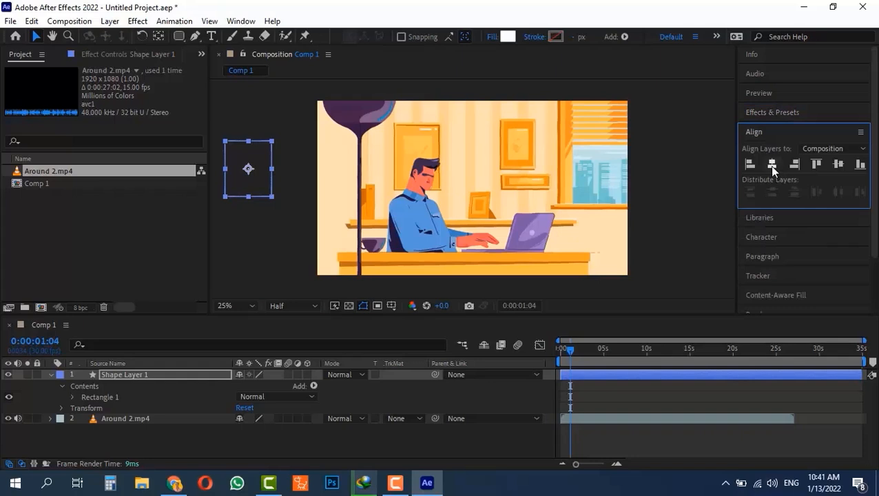
pyautogui.click(772, 164)
pyautogui.click(838, 165)
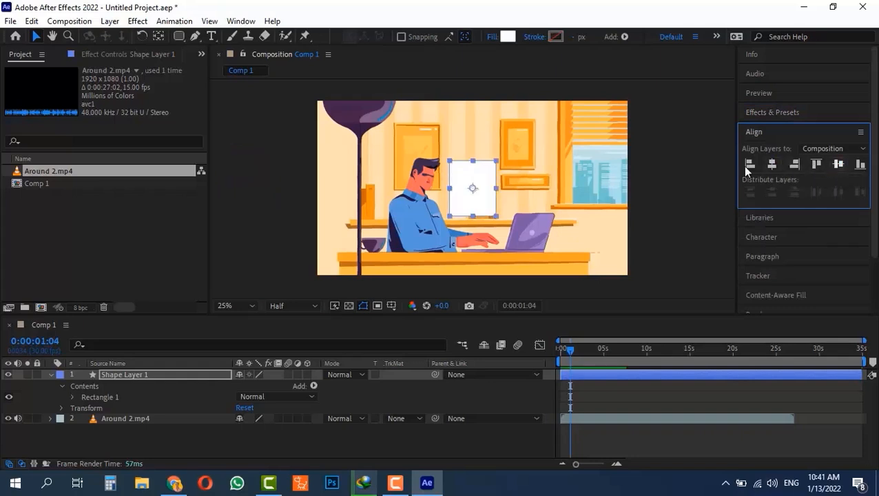
# Move the rounded rectangle outside the frame's right side and bring it back to the middle with Center In View
pyautogui.moveTo(485, 181); pyautogui.dragTo(707, 178)
pyautogui.rightClick(687, 185)
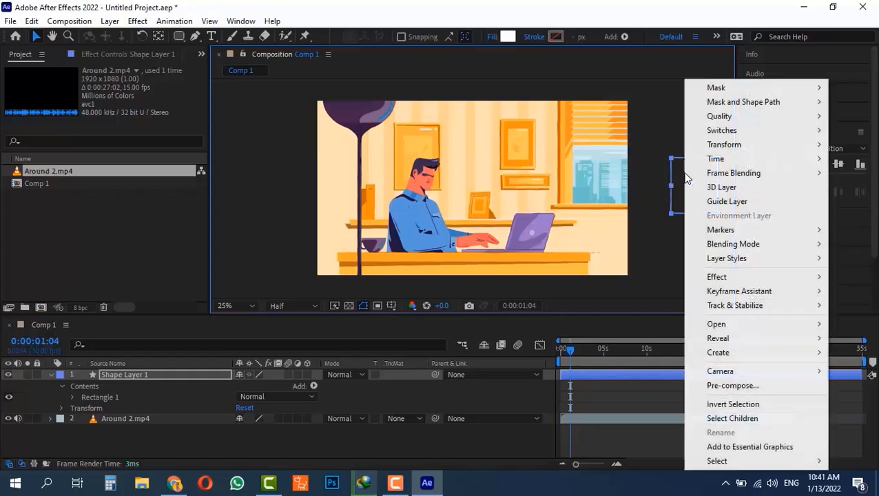
pyautogui.moveTo(712, 151)
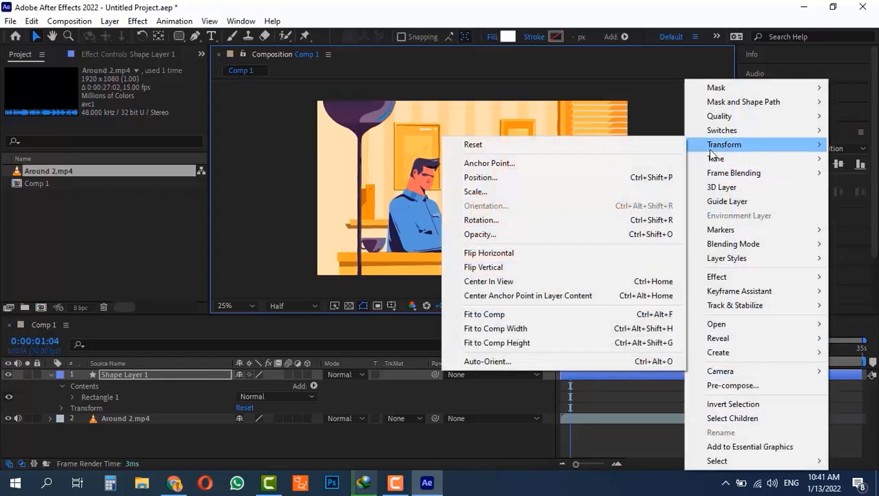
pyautogui.click(501, 284)
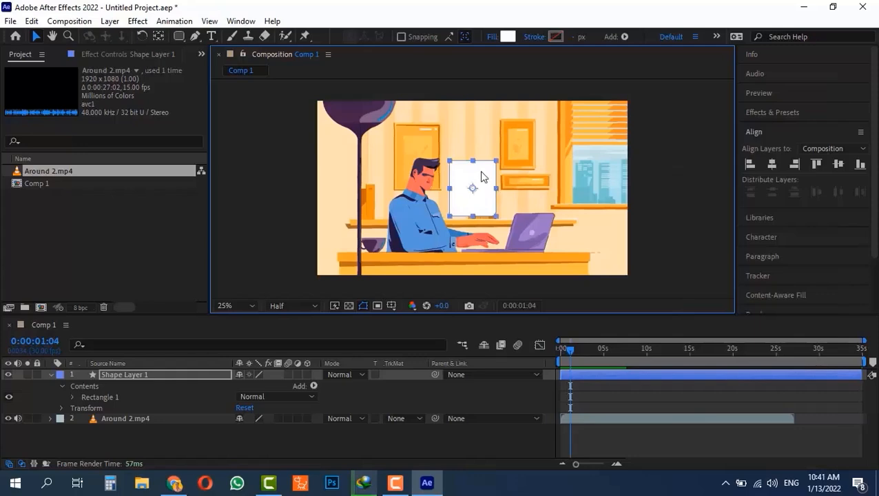
# Reveal the Anchor Point, Position, Scale, Rotation and Opacity properties of Shape Layer 1 one after another
pyautogui.rightClick(482, 172)
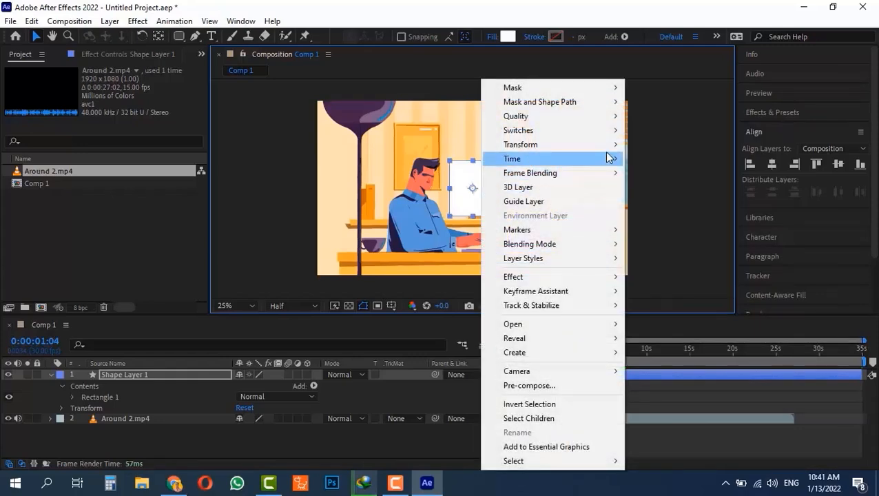
pyautogui.moveTo(612, 145)
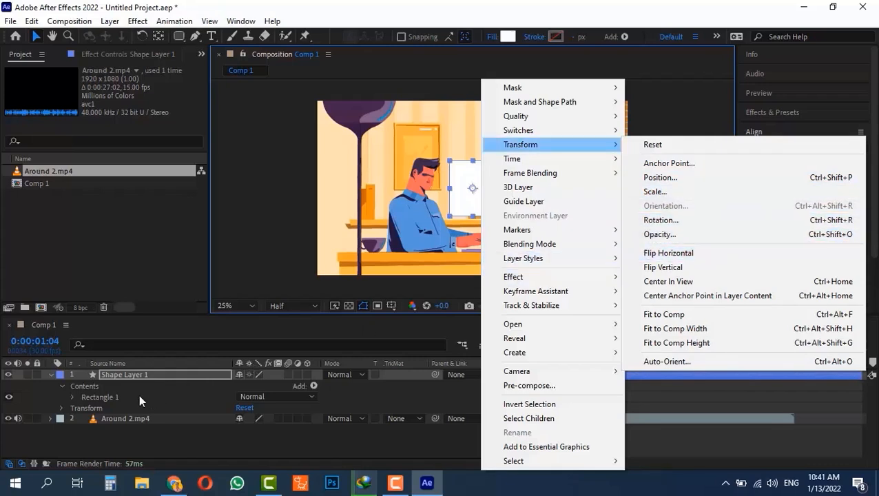
pyautogui.click(122, 377)
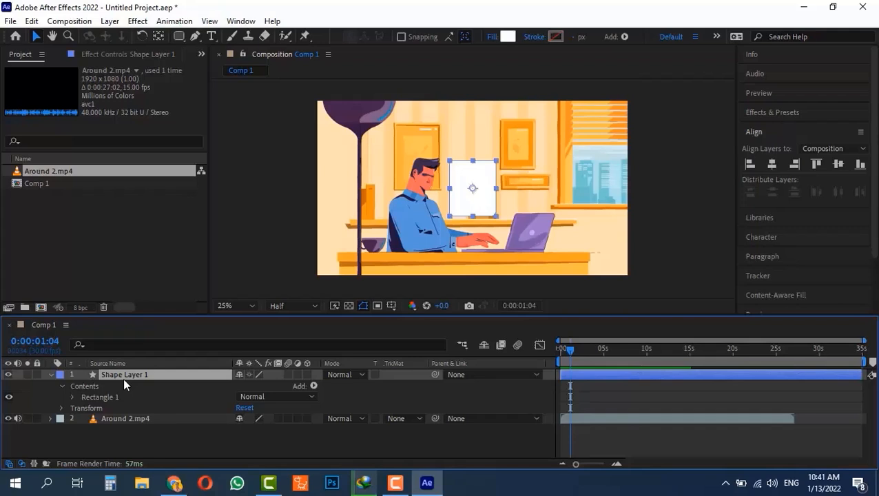
pyautogui.press('a')
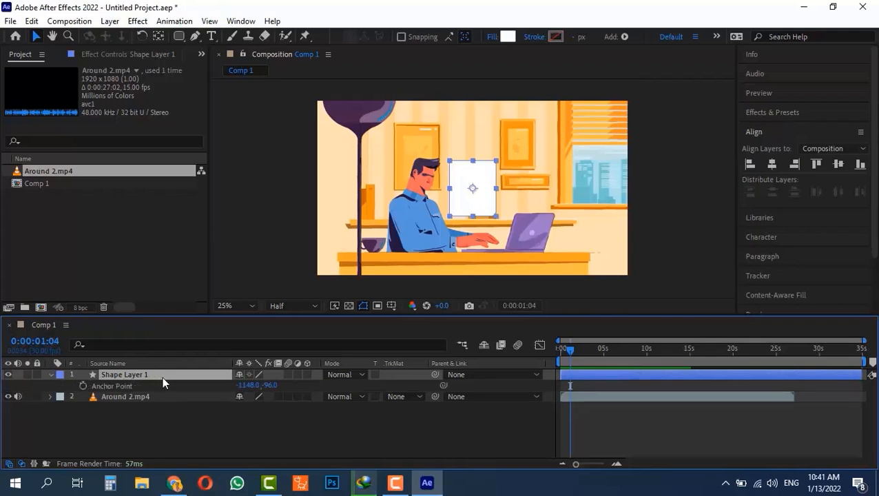
pyautogui.press('p')
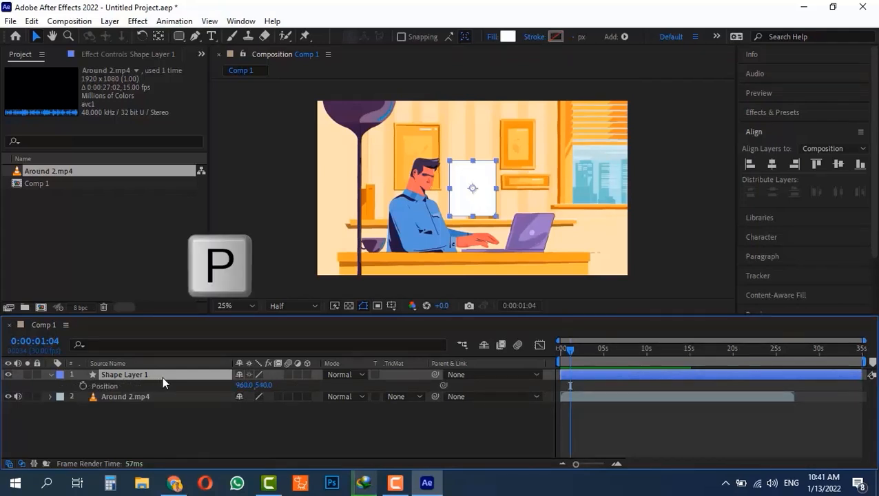
pyautogui.press('s')
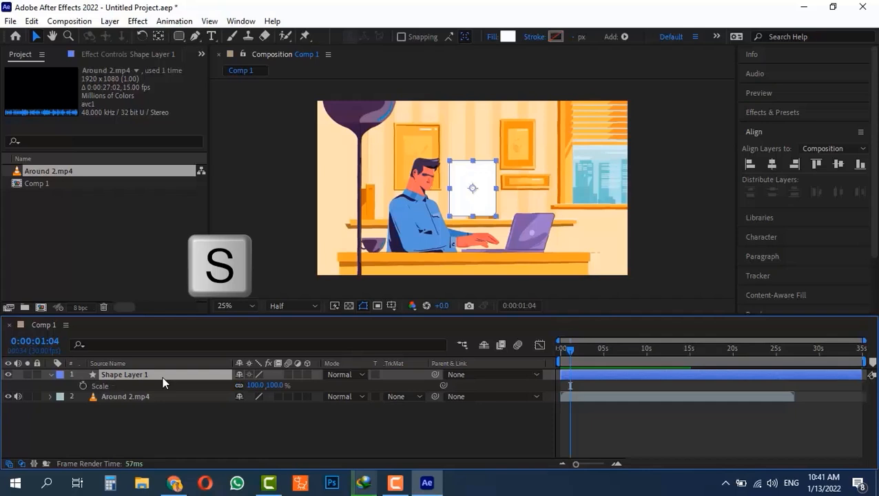
pyautogui.press('r')
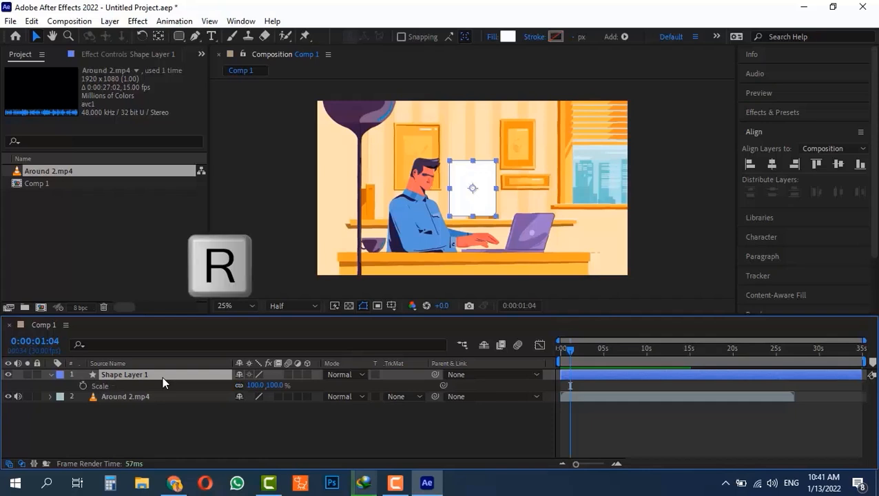
pyautogui.press('t')
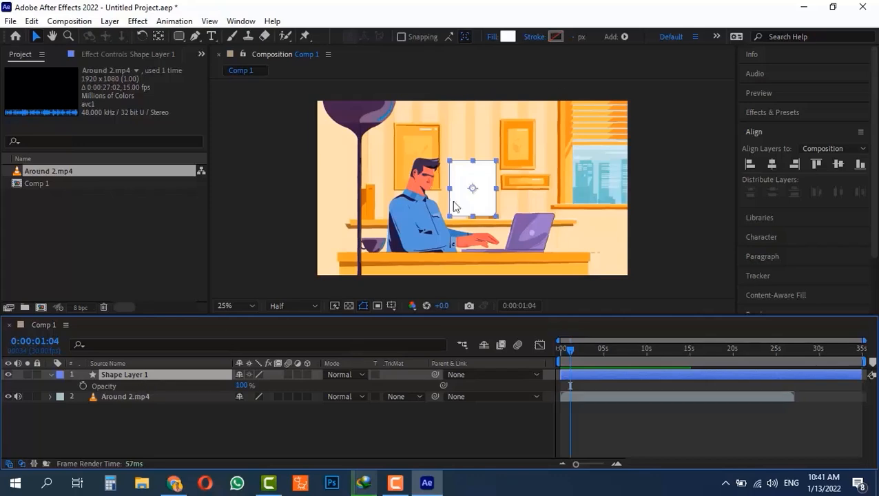
# Stretch the rounded rectangle over the whole composition with the Fit to Comp transform
pyautogui.rightClick(486, 172)
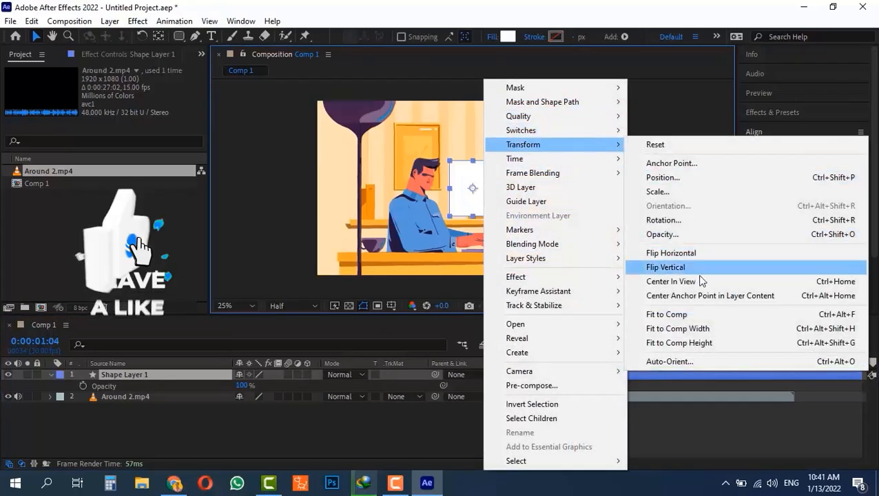
pyautogui.click(672, 317)
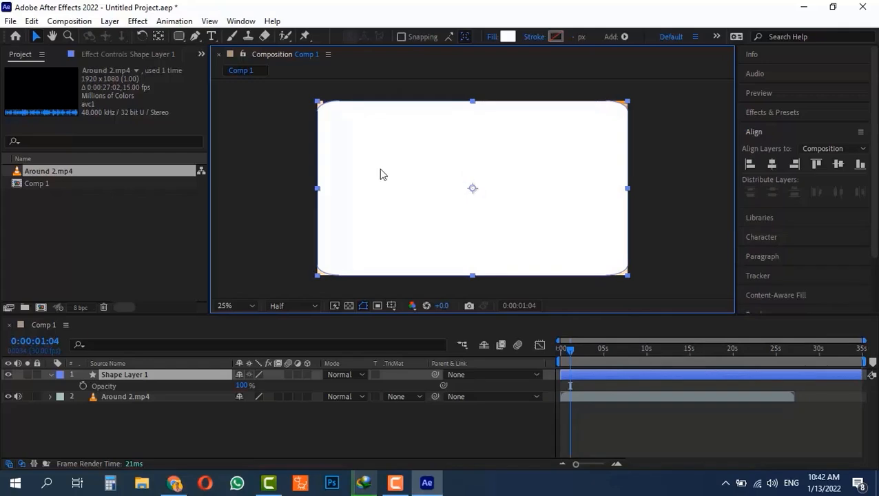
# Move the current time to 0:00:03:25 and delete Shape Layer 1 from the composition
pyautogui.moveTo(571, 360); pyautogui.dragTo(594, 358)
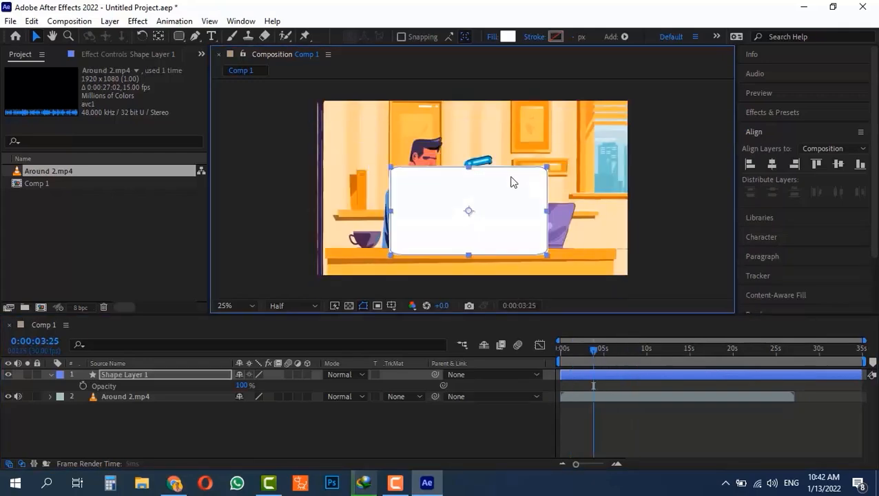
pyautogui.rightClick(494, 216)
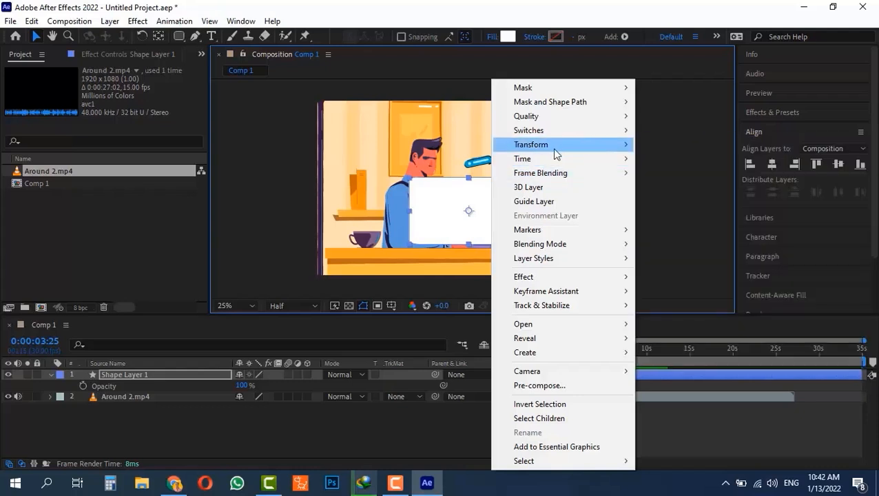
pyautogui.moveTo(545, 165)
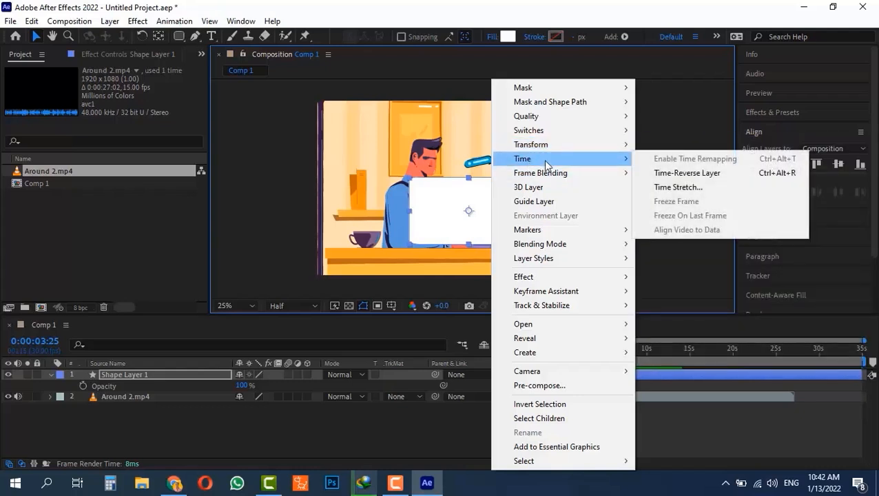
pyautogui.click(444, 219)
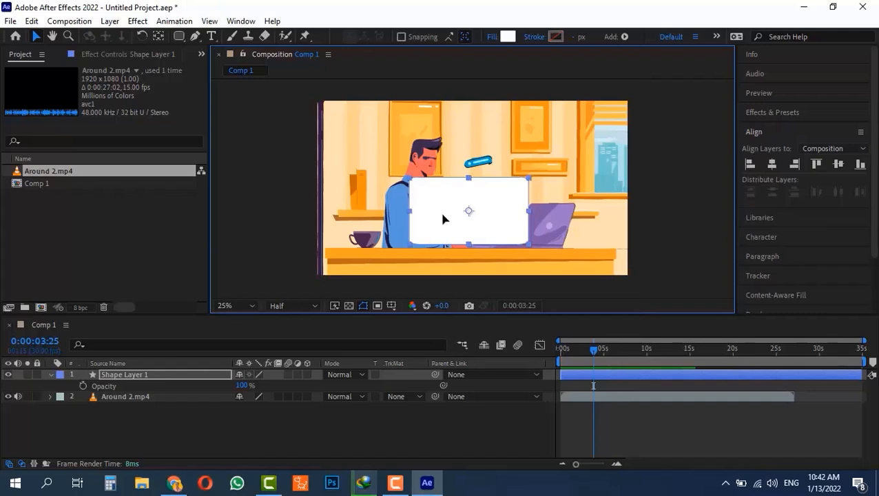
pyautogui.press('Delete')
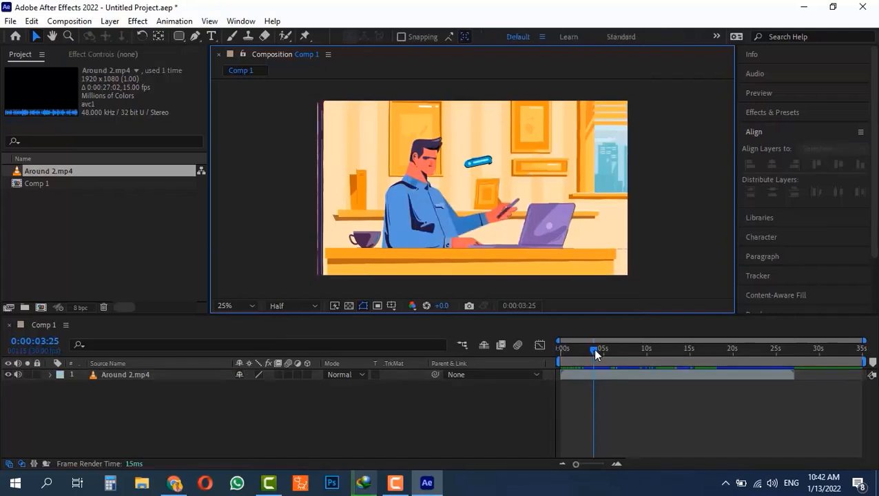
# Return the current time to the start of the composition and time-reverse the Around 2.mp4 layer
pyautogui.moveTo(594, 350); pyautogui.dragTo(581, 350)
pyautogui.rightClick(584, 374)
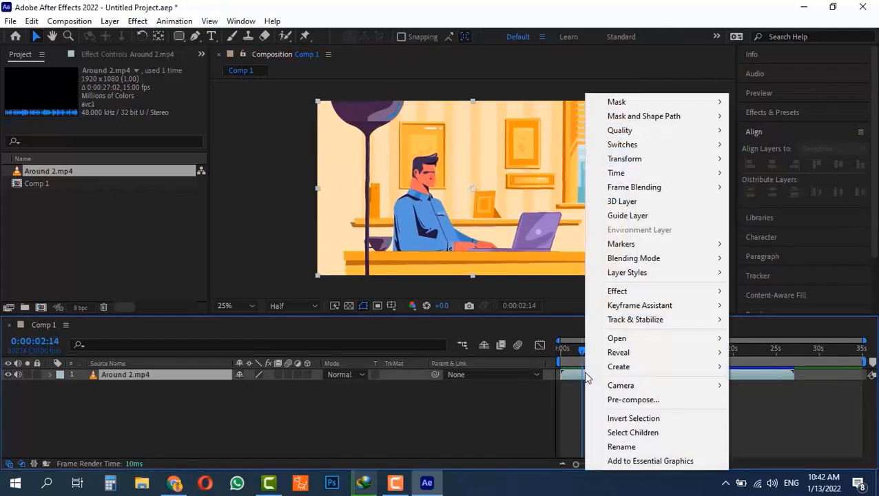
pyautogui.moveTo(653, 173)
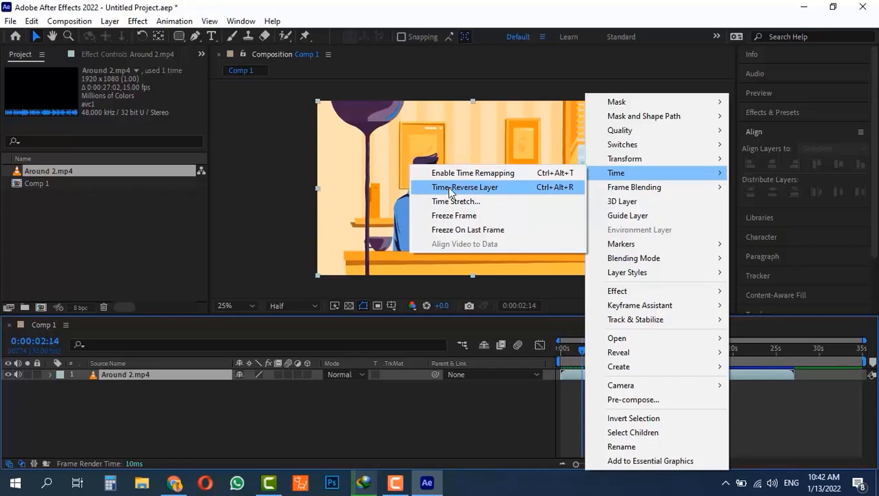
pyautogui.click(768, 348)
pyautogui.moveTo(774, 350)
pyautogui.mouseDown()
pyautogui.moveTo(791, 351)
pyautogui.moveTo(778, 350)
pyautogui.mouseUp()
pyautogui.press('Home')
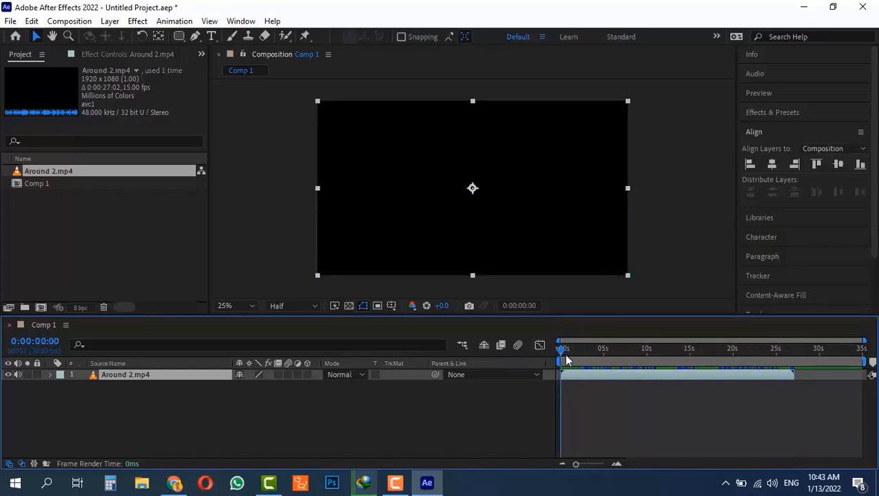
pyautogui.rightClick(591, 378)
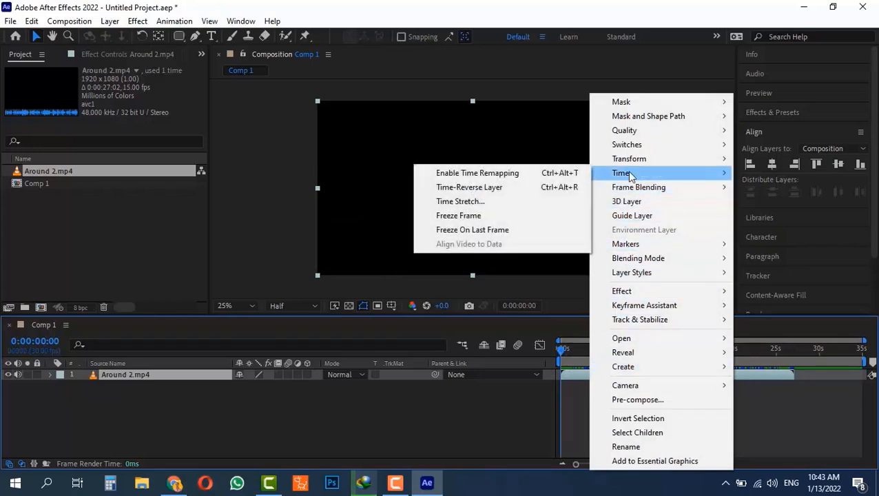
pyautogui.click(485, 188)
# Preview the reversed video from the start and move the current time to 0:00:08:26
pyautogui.press('space')
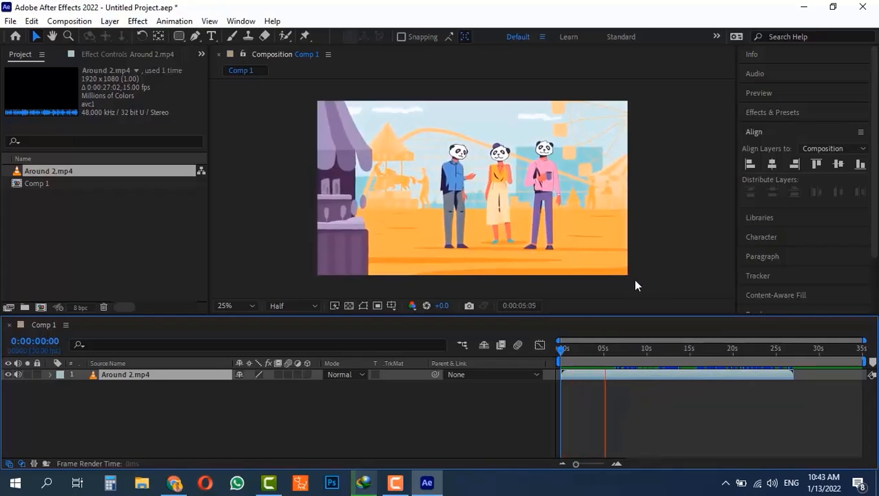
pyautogui.press('space')
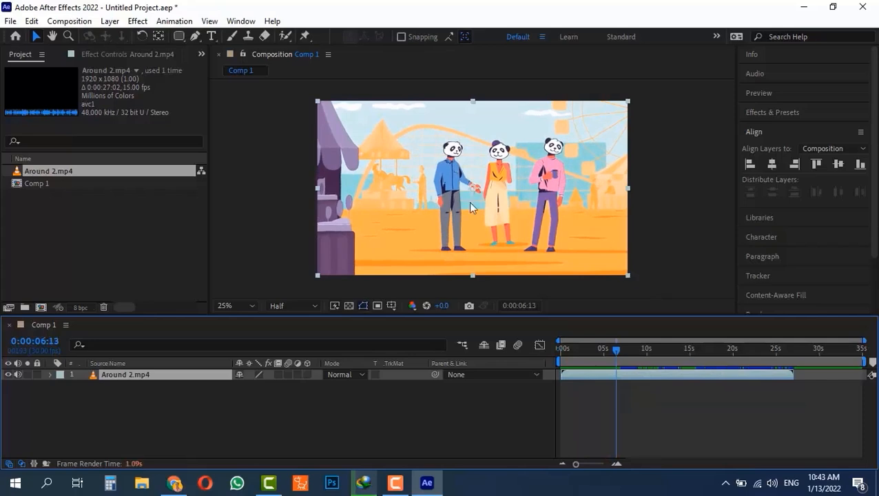
pyautogui.moveTo(618, 352); pyautogui.dragTo(636, 349)
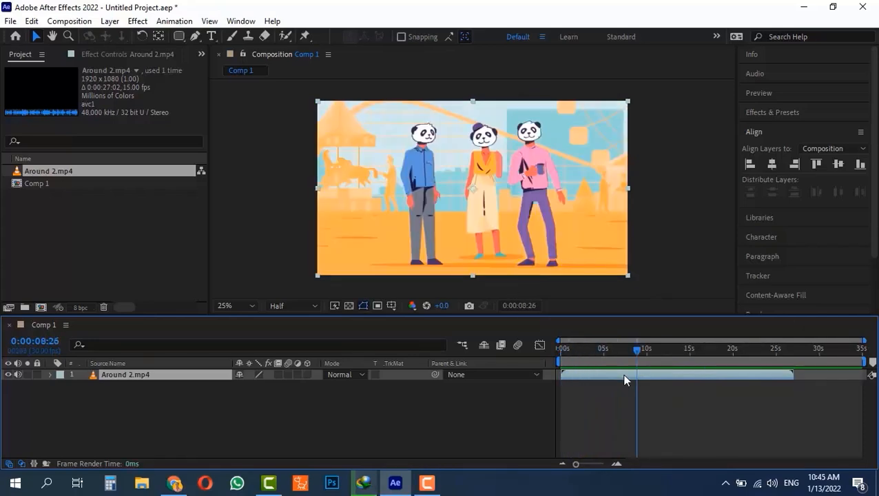
# Time-reverse the Around 2.mp4 layer again to restore its normal direction and preview it from the start
pyautogui.rightClick(625, 376)
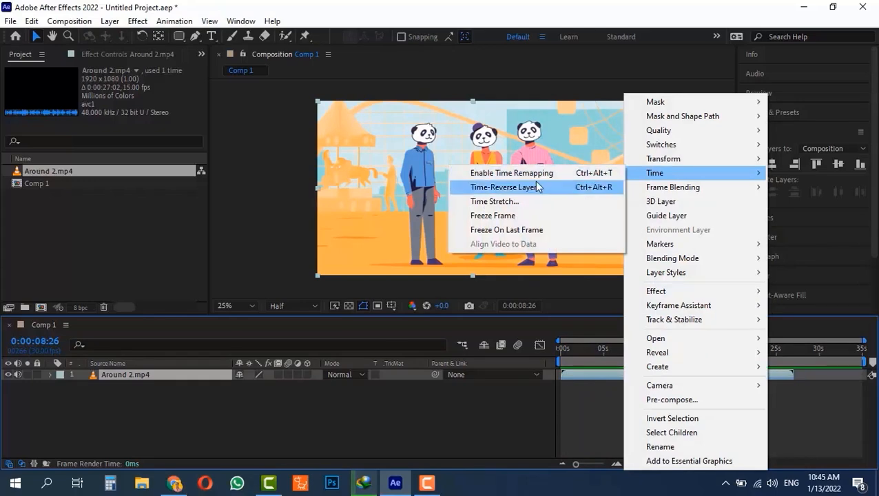
pyautogui.click(535, 187)
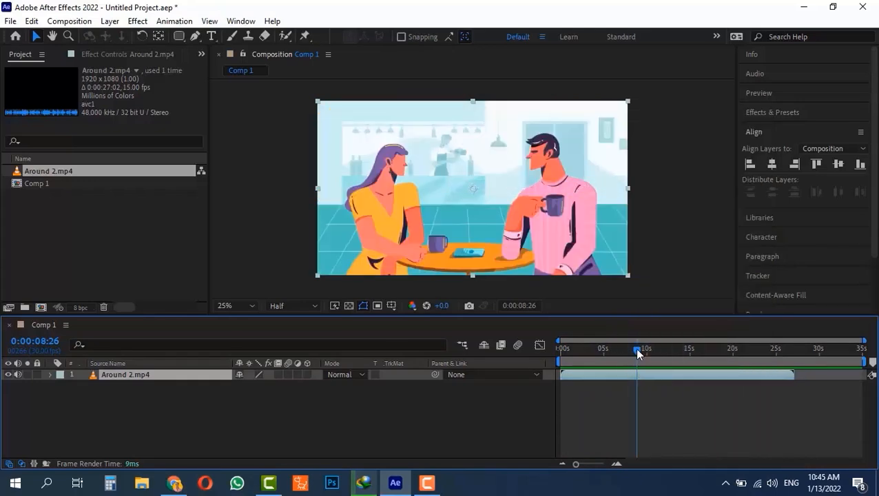
pyautogui.moveTo(637, 350); pyautogui.dragTo(531, 346)
pyautogui.press('space')
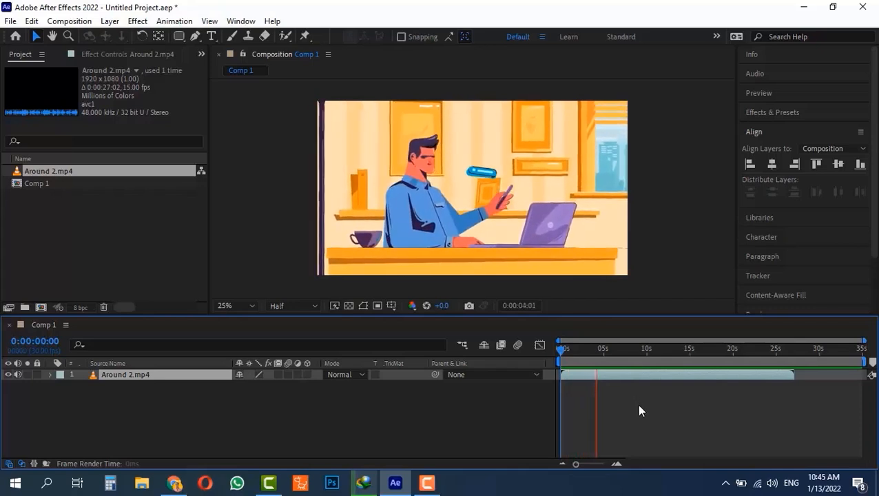
pyautogui.press('space')
# Move the current time to 0:00:08:12 and apply Freeze Frame to the Around 2.mp4 layer
pyautogui.rightClick(587, 378)
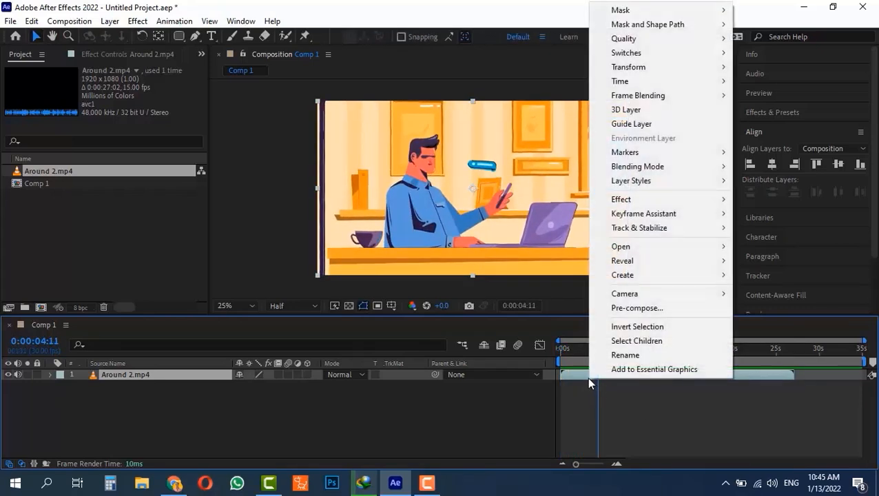
pyautogui.moveTo(660, 84)
pyautogui.moveTo(747, 349); pyautogui.dragTo(634, 342)
pyautogui.rightClick(631, 374)
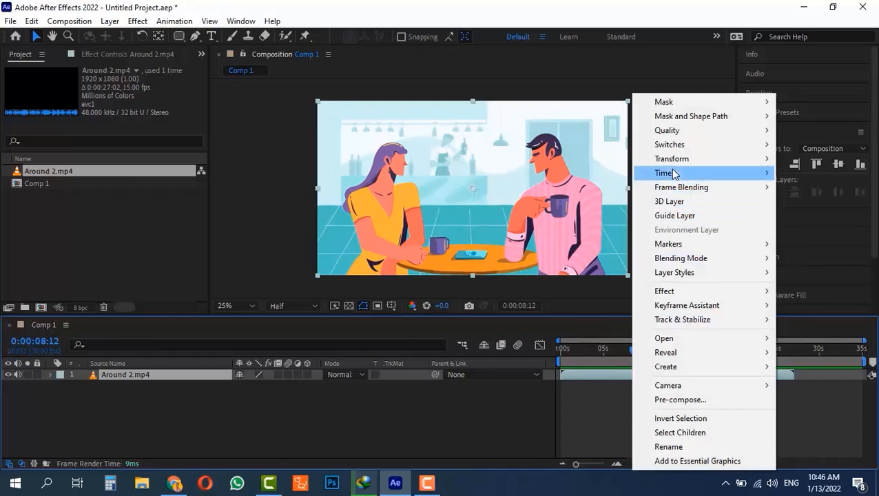
pyautogui.moveTo(635, 177)
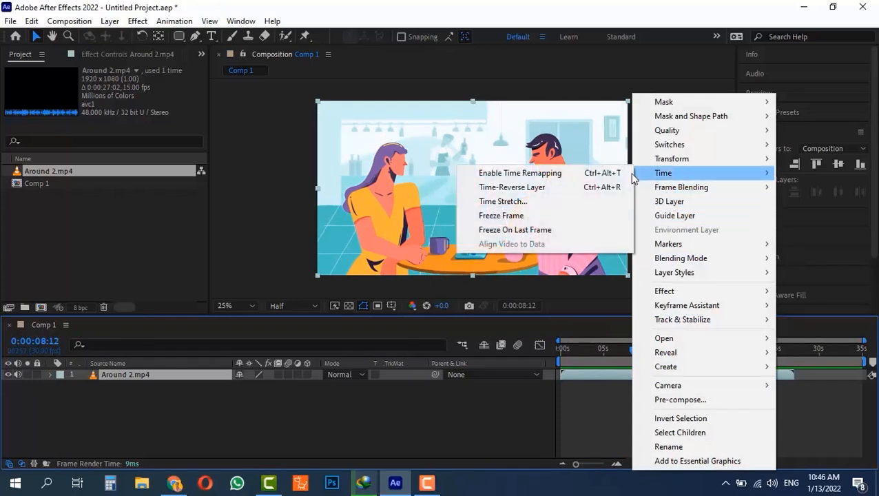
pyautogui.click(539, 218)
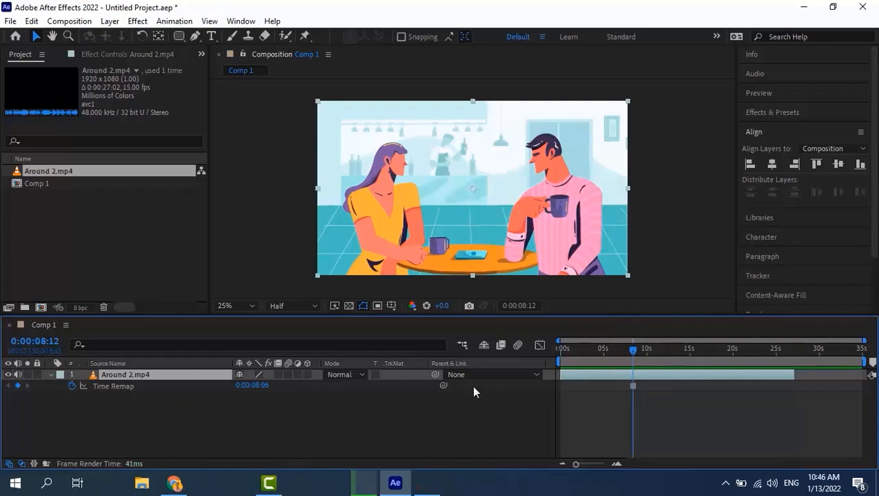
pyautogui.moveTo(633, 384)
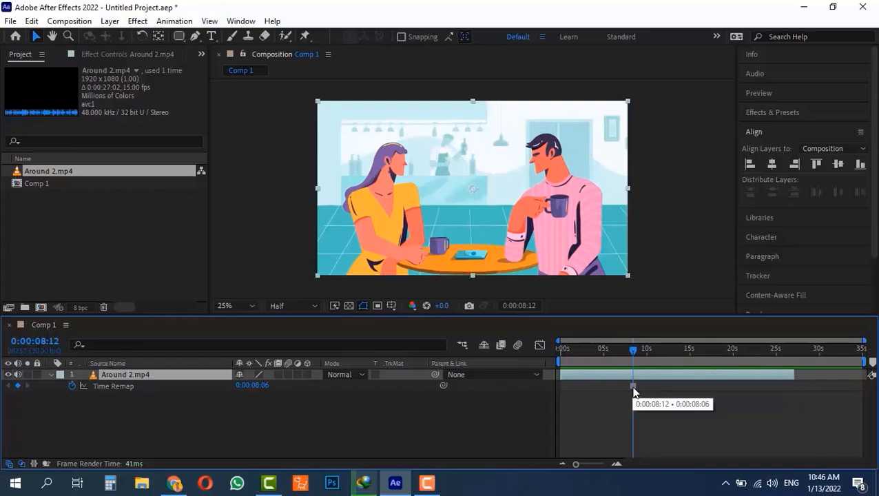
# Scrub through the frozen layer and remove its Time Remap keyframing
pyautogui.moveTo(627, 349); pyautogui.dragTo(616, 377)
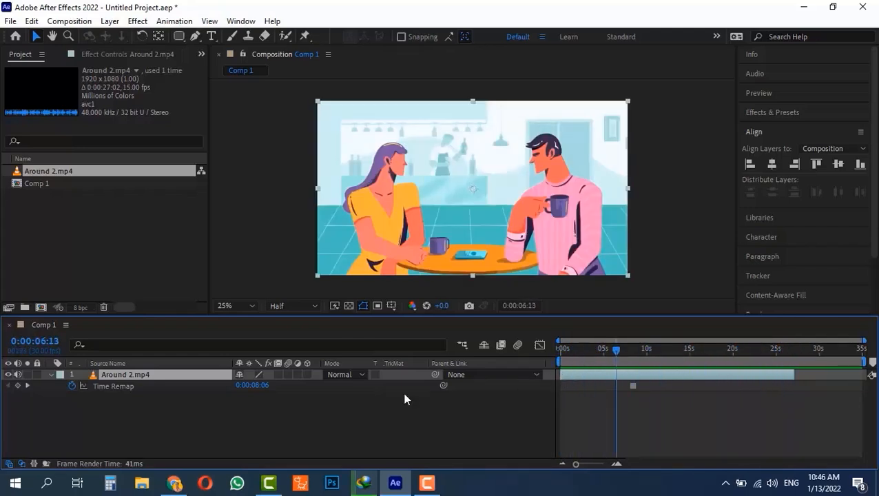
pyautogui.click(72, 388)
pyautogui.moveTo(613, 354); pyautogui.dragTo(710, 352)
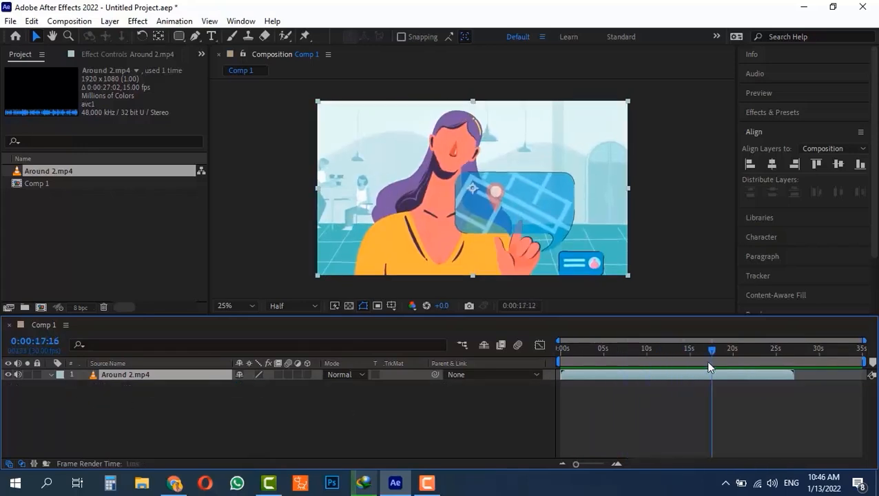
# Apply Freeze On Last Frame to the Around 2.mp4 layer and scrub past the end of the original clip
pyautogui.rightClick(611, 374)
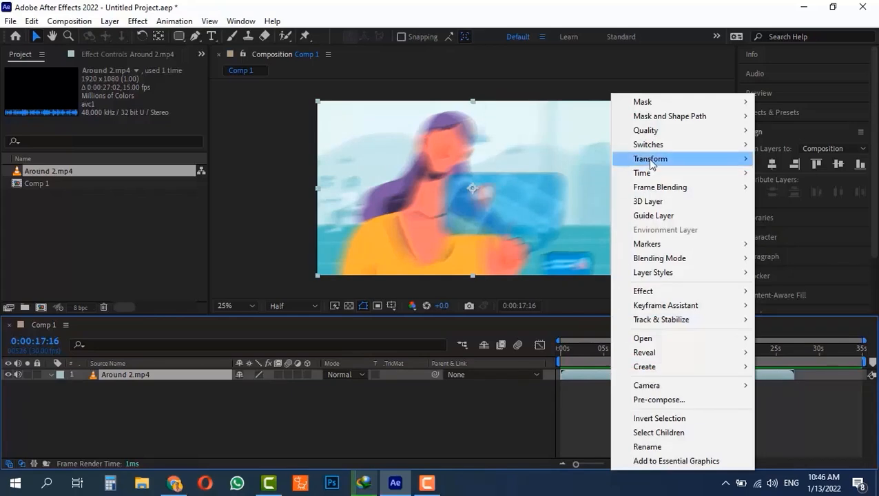
pyautogui.moveTo(652, 162)
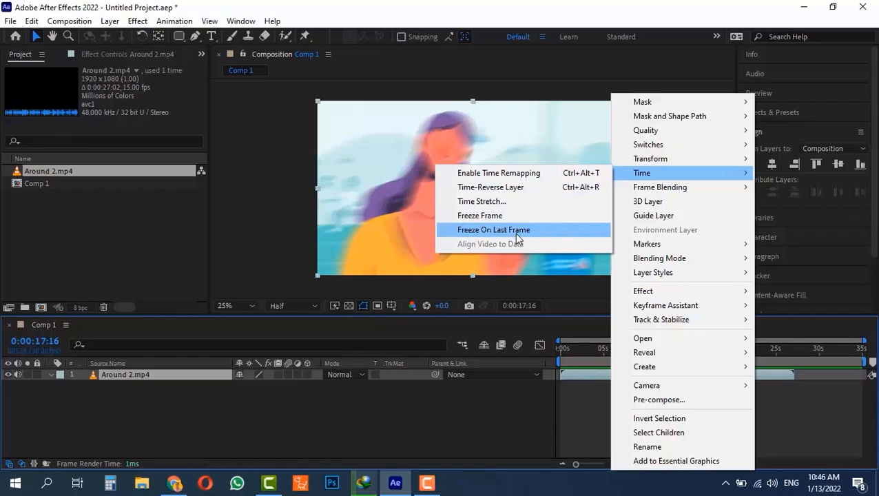
pyautogui.moveTo(593, 354); pyautogui.dragTo(793, 353)
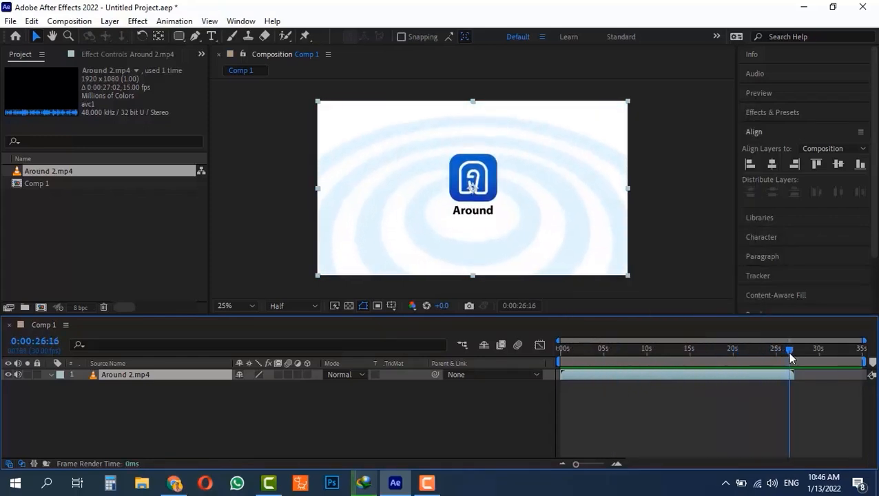
pyautogui.rightClick(624, 375)
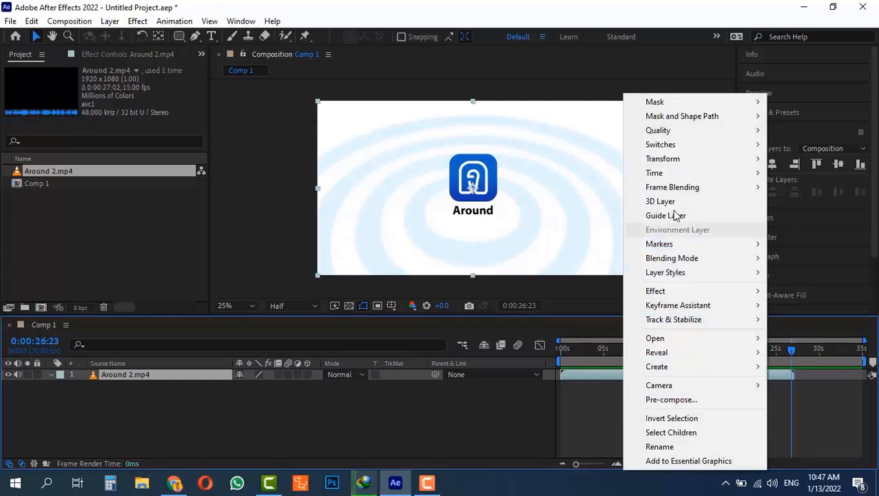
pyautogui.moveTo(675, 173)
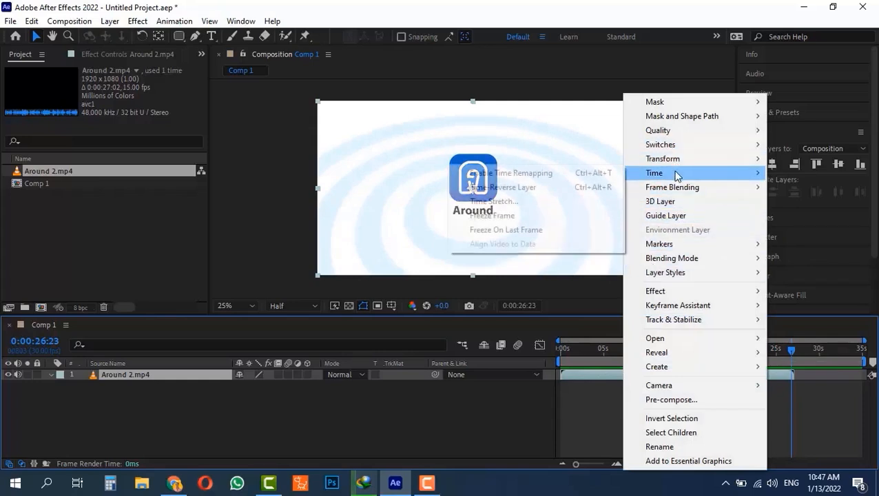
pyautogui.click(506, 230)
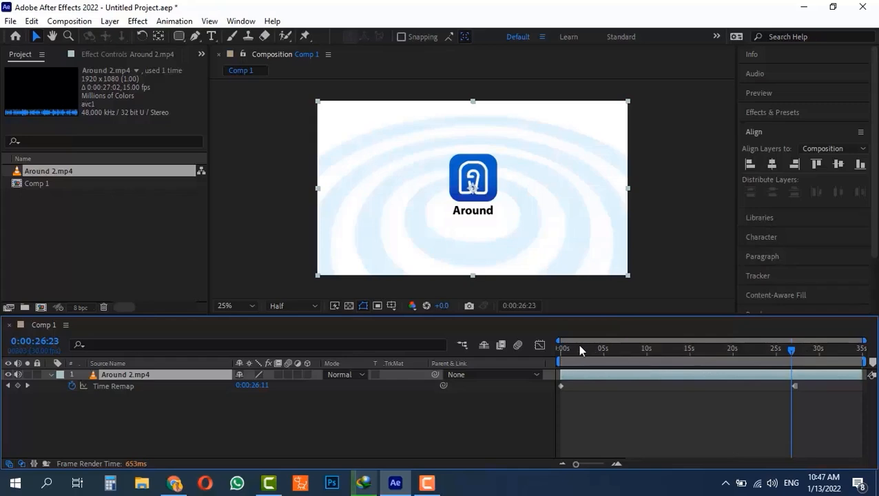
pyautogui.moveTo(580, 351); pyautogui.dragTo(781, 356)
pyautogui.moveTo(790, 353)
pyautogui.mouseDown()
pyautogui.moveTo(870, 359)
pyautogui.moveTo(785, 350)
pyautogui.moveTo(801, 350)
pyautogui.mouseUp()
# Try the last Time Remap keyframe at about 15 s, undo the move and remove time remapping from the layer
pyautogui.moveTo(793, 386); pyautogui.dragTo(691, 391)
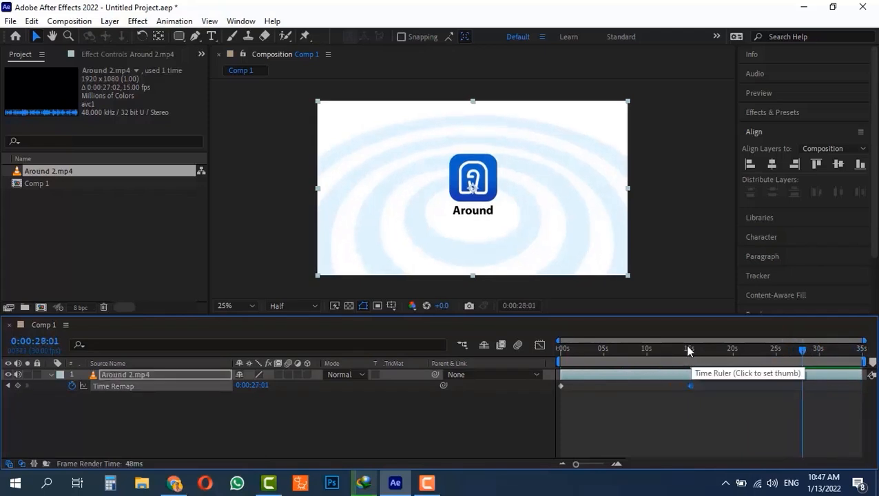
pyautogui.click(688, 350)
pyautogui.moveTo(688, 349); pyautogui.dragTo(611, 350)
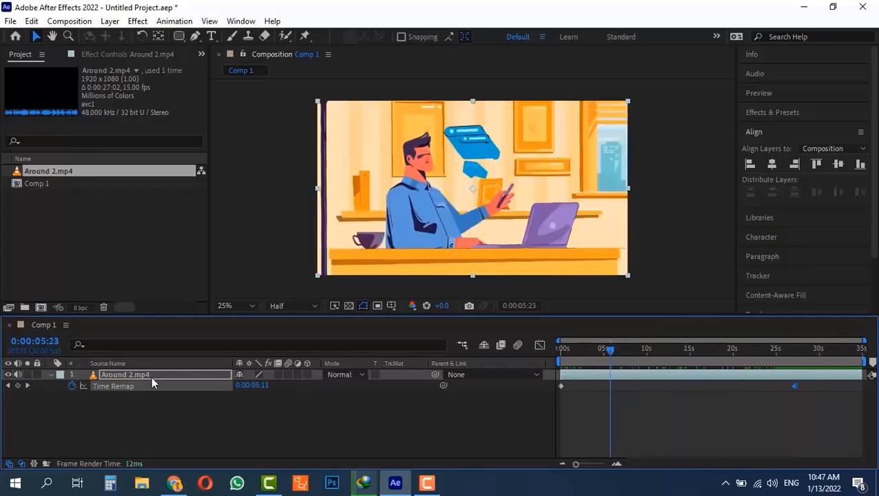
pyautogui.click(72, 386)
# Check the clip's end at 0:00:26:23 and move the current time to 0:00:08:05
pyautogui.rightClick(632, 372)
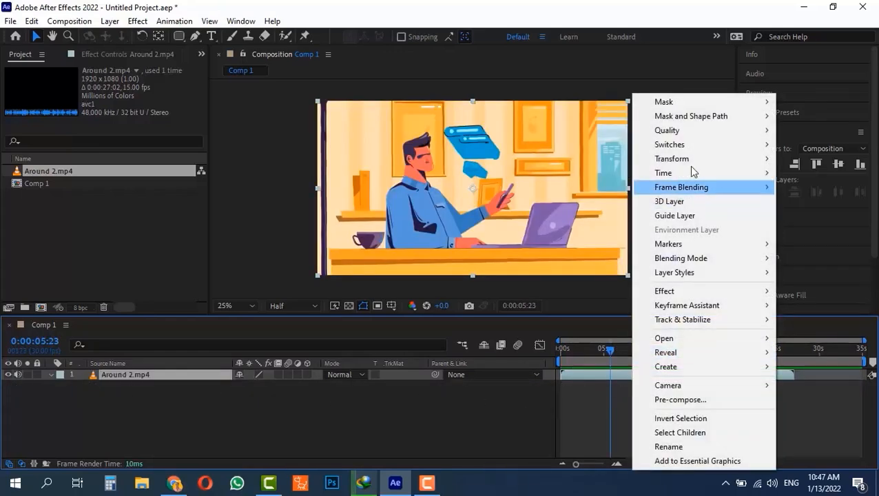
pyautogui.moveTo(691, 176)
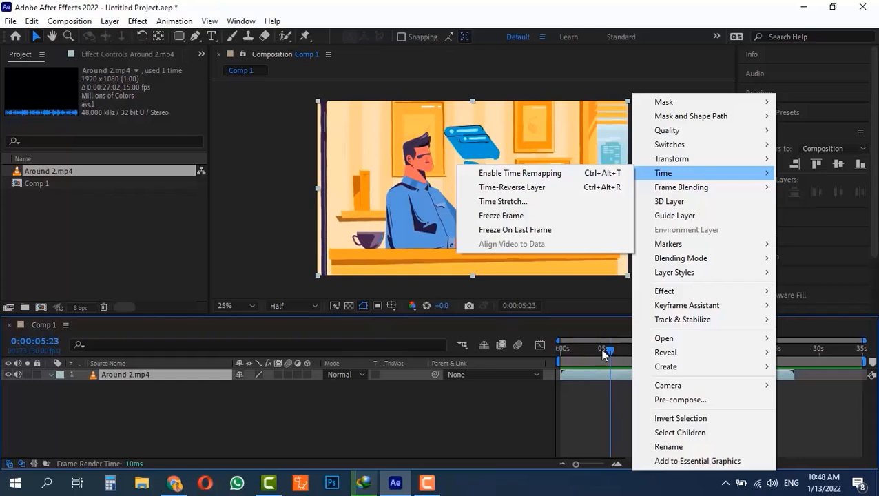
pyautogui.click(792, 349)
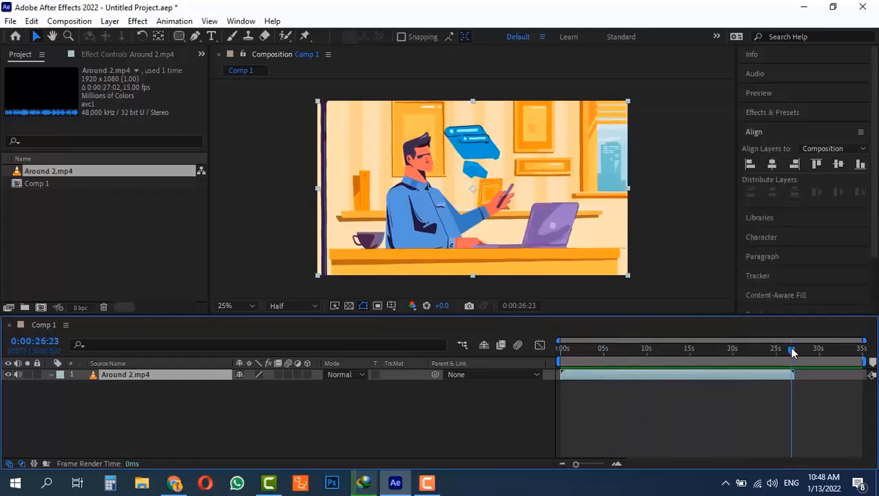
pyautogui.click(632, 364)
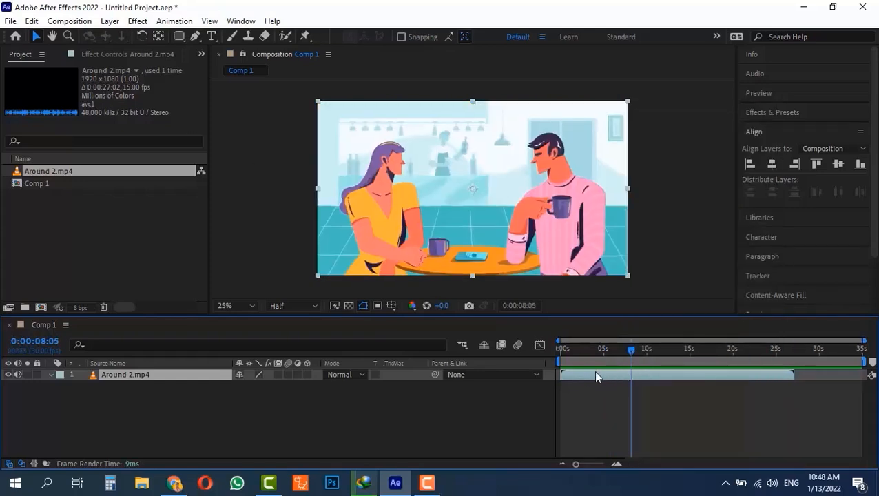
# Time-stretch the Around 2.mp4 layer with a stretch factor of 130, holding the layer in-point
pyautogui.rightClick(602, 369)
pyautogui.moveTo(658, 173)
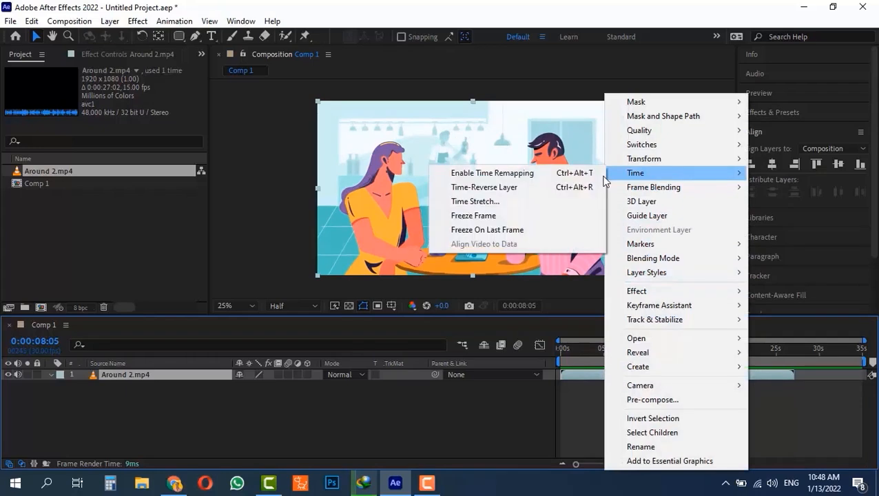
pyautogui.click(519, 201)
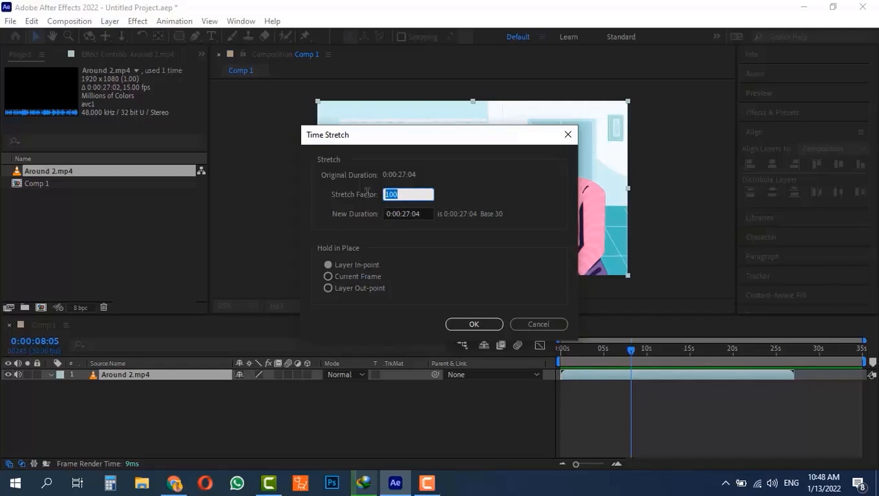
pyautogui.write('130')
pyautogui.moveTo(405, 194); pyautogui.dragTo(353, 197)
pyautogui.write('100')
pyautogui.moveTo(404, 194); pyautogui.dragTo(341, 189)
pyautogui.write('130')
pyautogui.click(471, 327)
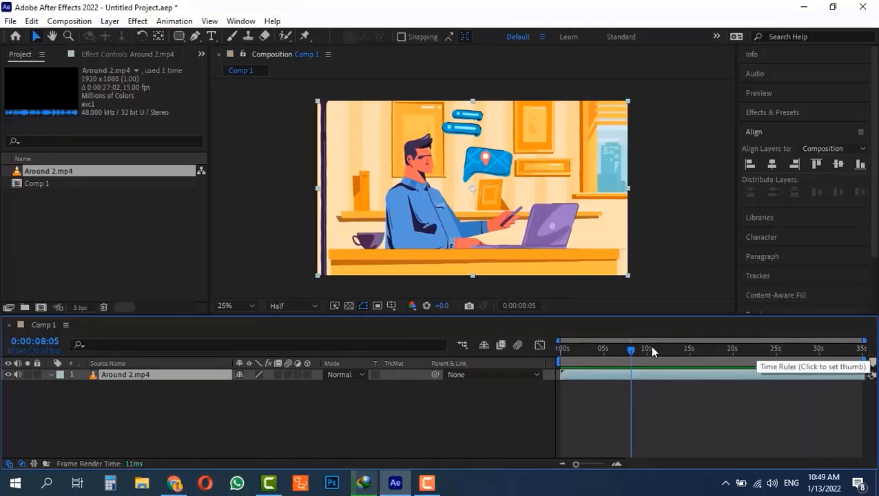
# Preview the stretched video from 0:00:00:13 and stop at 0:00:08:07
pyautogui.click(564, 350)
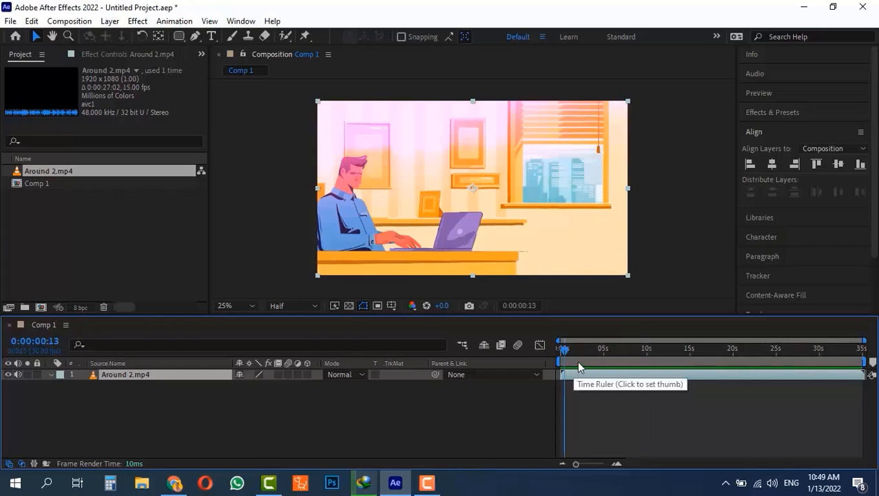
pyautogui.press('space')
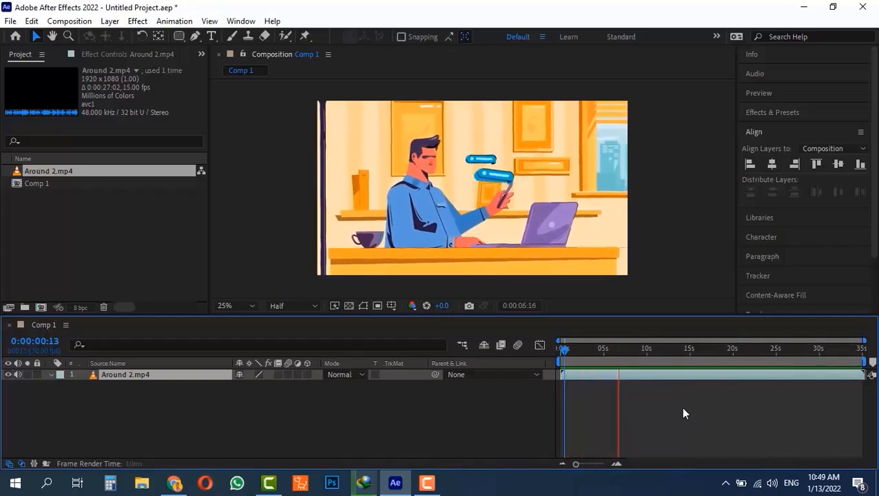
pyautogui.click(634, 376)
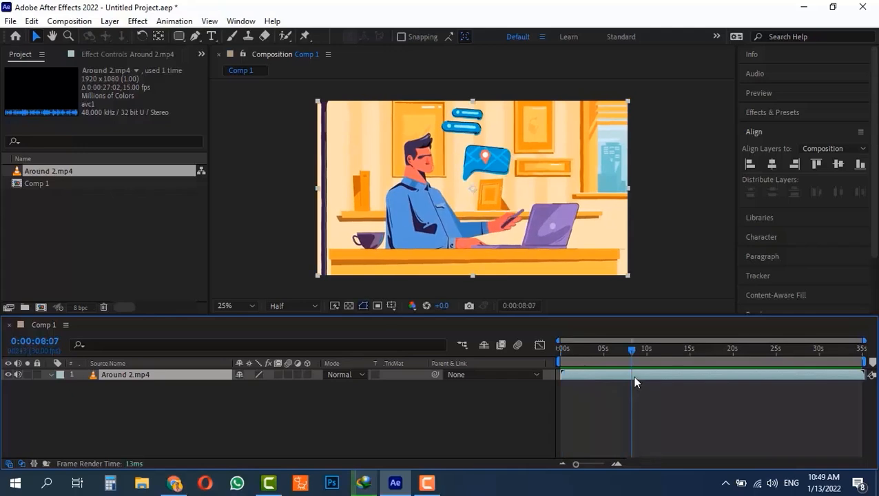
# Time-stretch the Around 2.mp4 layer with a stretch factor of 70, holding the layer in-point
pyautogui.rightClick(632, 370)
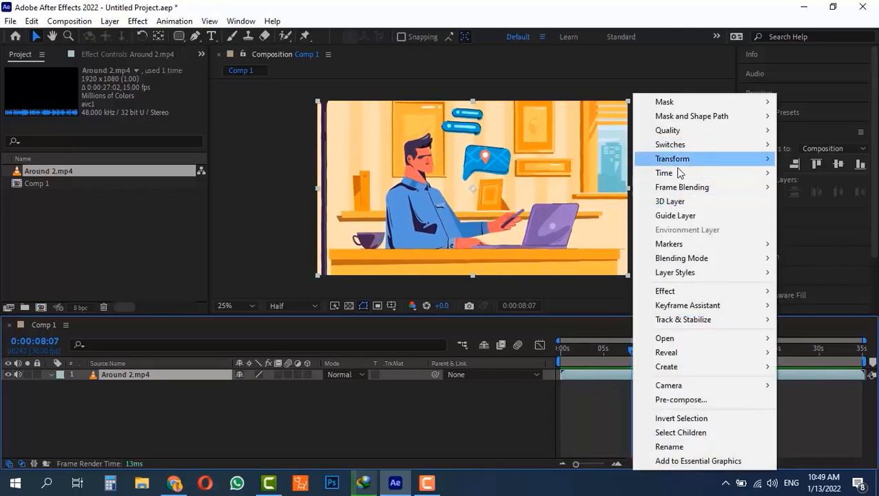
pyautogui.moveTo(675, 173)
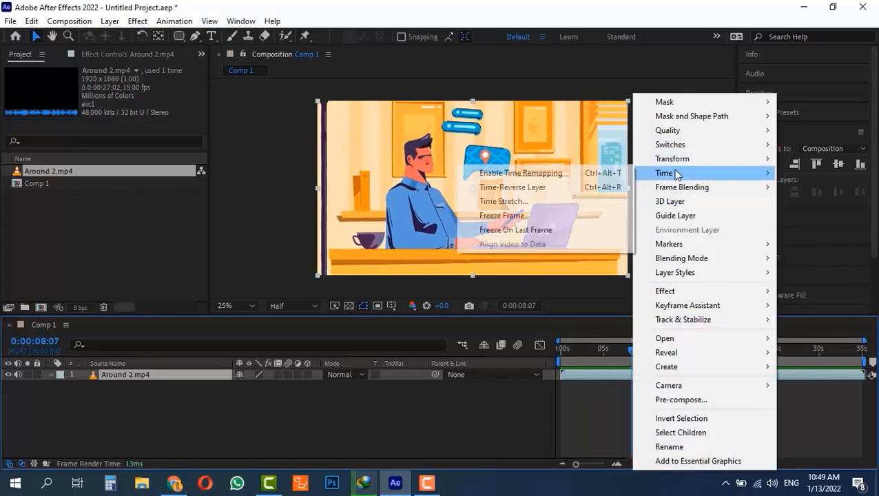
pyautogui.click(552, 201)
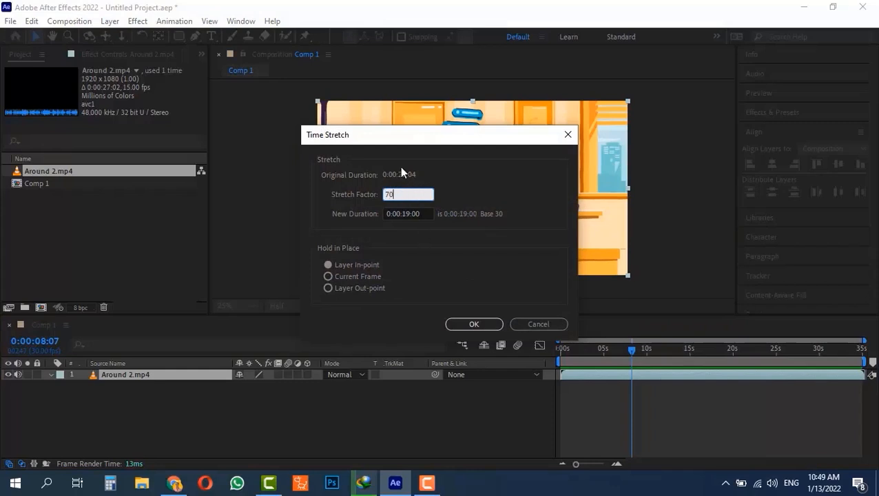
pyautogui.click(474, 325)
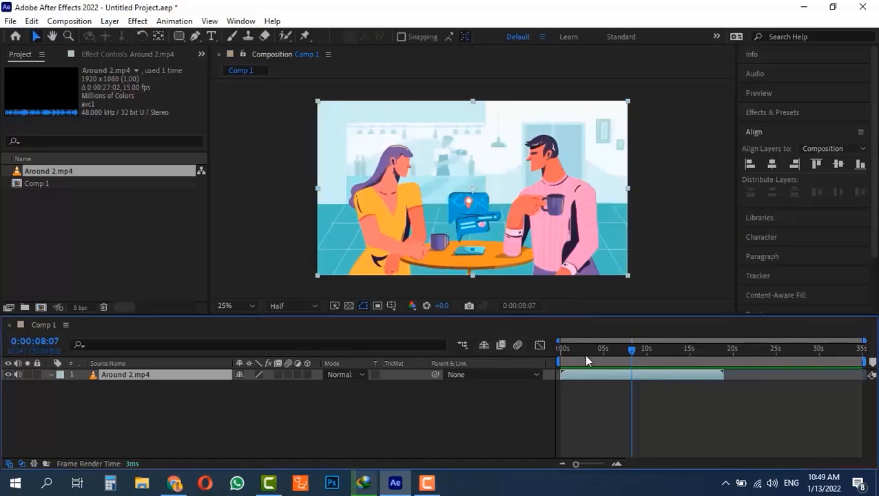
# Preview the shortened video from 0:00:00:09, stop at 0:00:06:13 and return the current time to 0:00:03:02
pyautogui.click(577, 349)
pyautogui.moveTo(560, 353); pyautogui.dragTo(564, 351)
pyautogui.press('space')
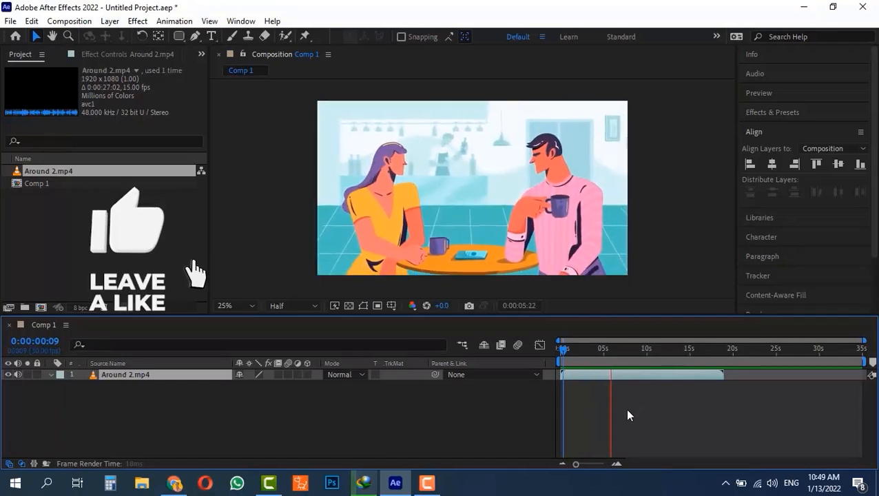
pyautogui.press('space')
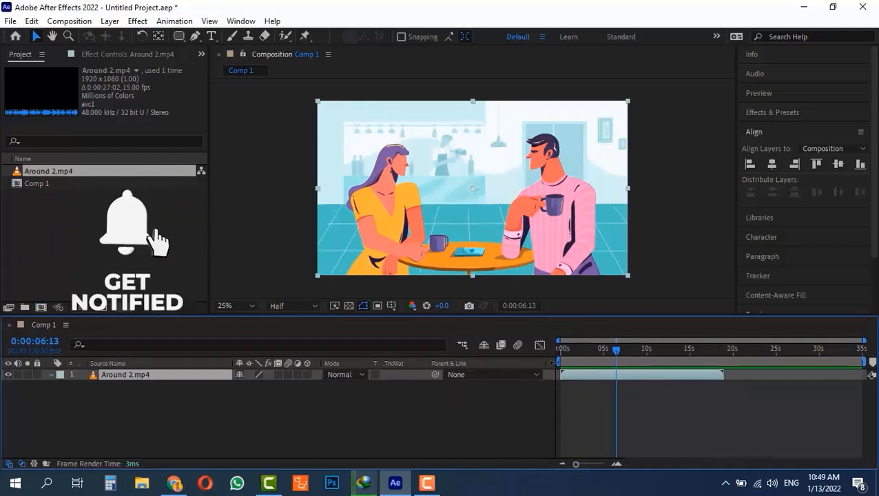
pyautogui.moveTo(616, 351); pyautogui.dragTo(588, 352)
pyautogui.moveTo(586, 350)
pyautogui.mouseDown()
pyautogui.moveTo(655, 354)
pyautogui.moveTo(558, 354)
pyautogui.moveTo(585, 356)
pyautogui.mouseUp()
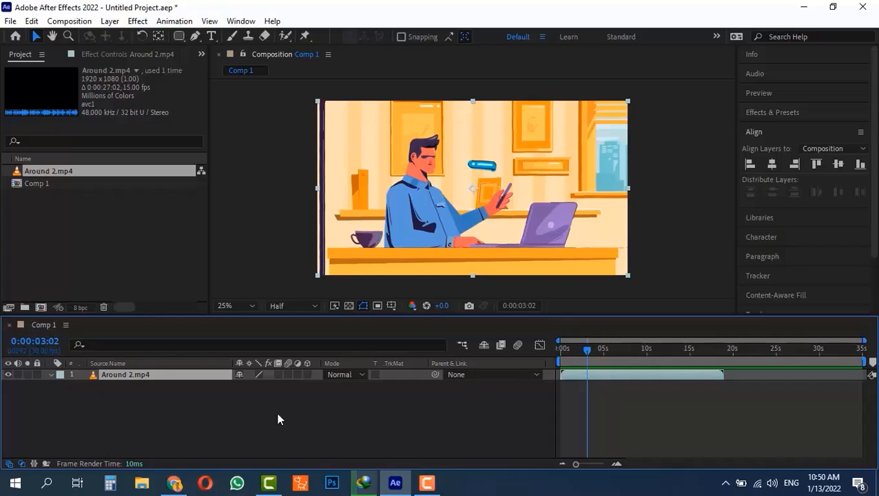
# Hide the layer switches, show the In, Out, Duration and Stretch columns in the timeline, and move the current time to 0:00:16:21
pyautogui.click(20, 465)
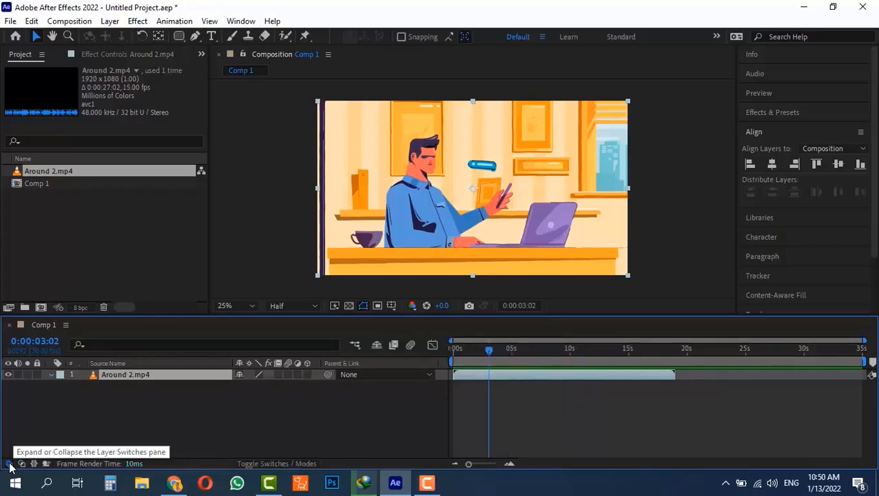
pyautogui.click(9, 467)
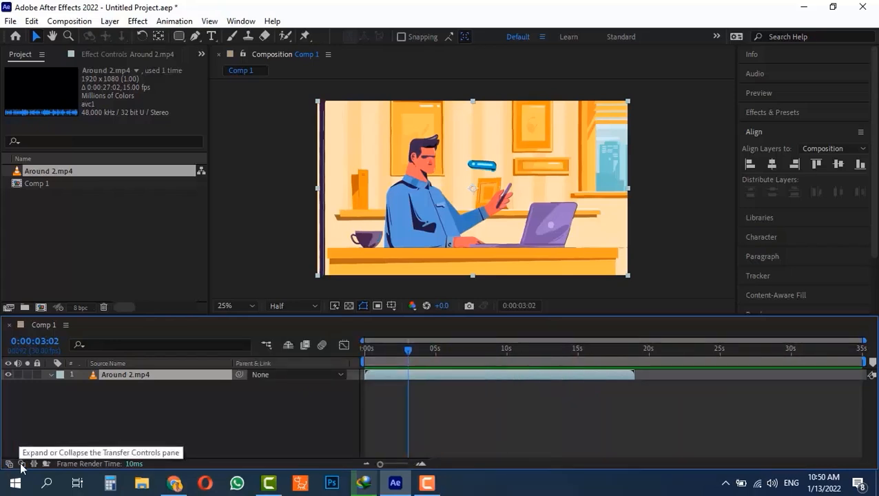
pyautogui.click(21, 467)
pyautogui.click(34, 464)
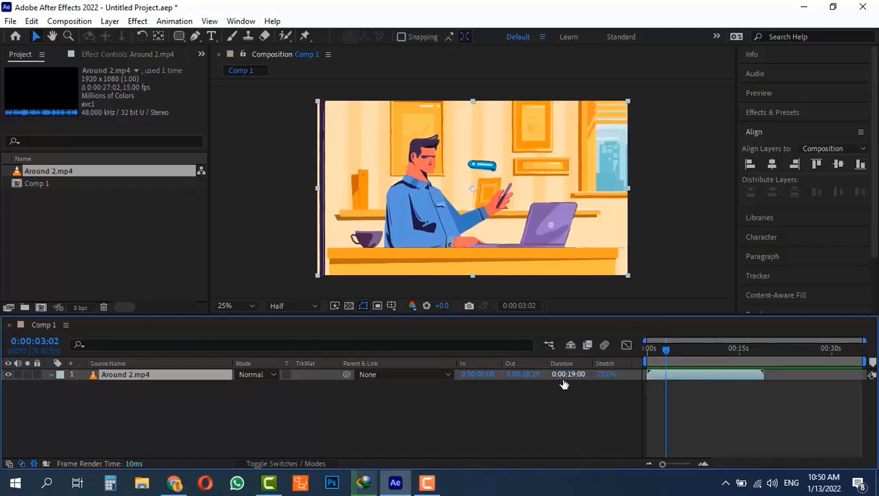
pyautogui.click(750, 352)
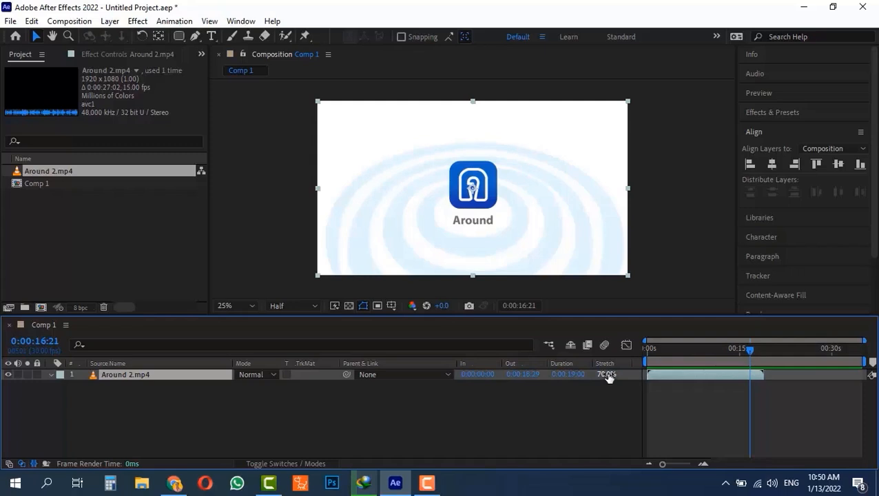
# Try different stretch percentages directly on the layer in the timeline, including 100%, 108% and 76%
pyautogui.moveTo(609, 378); pyautogui.dragTo(640, 390)
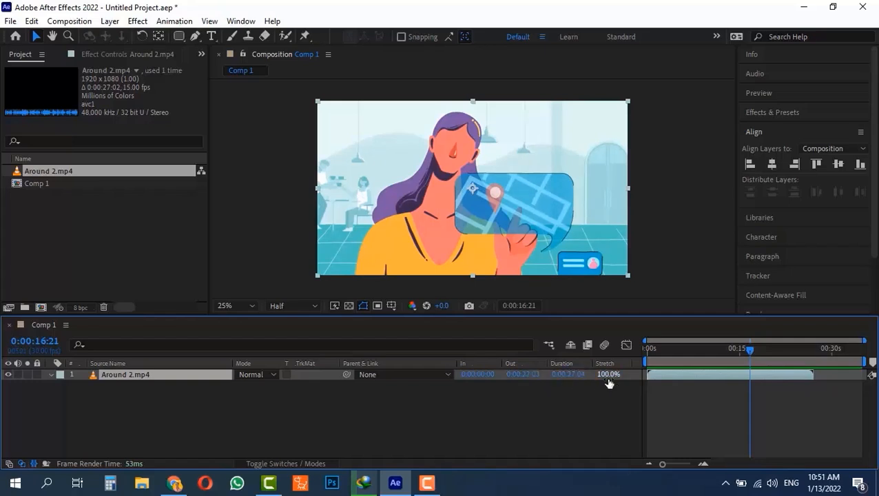
pyautogui.moveTo(608, 384)
pyautogui.mouseDown()
pyautogui.moveTo(628, 386)
pyautogui.moveTo(605, 384)
pyautogui.mouseUp()
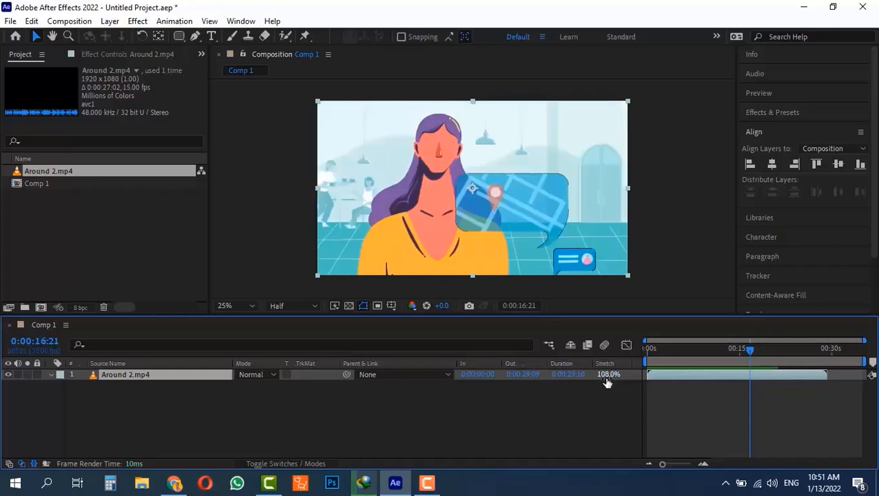
pyautogui.click(605, 377)
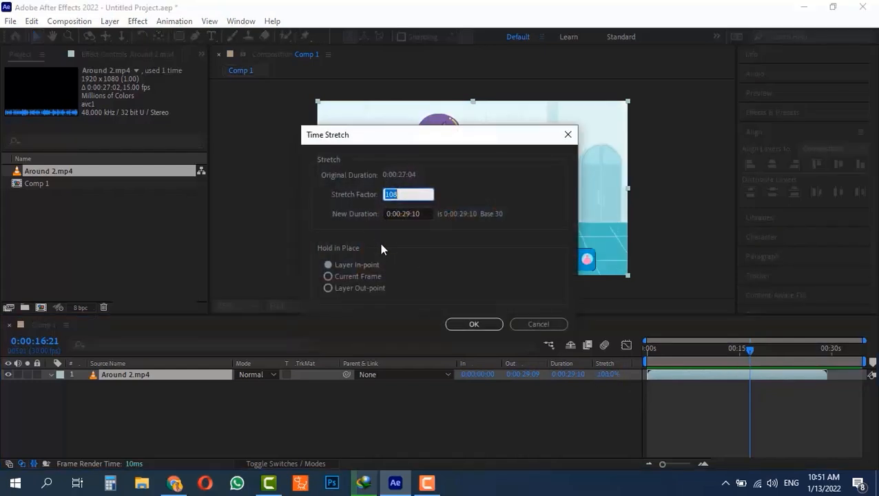
pyautogui.click(539, 324)
pyautogui.moveTo(605, 377); pyautogui.dragTo(607, 380)
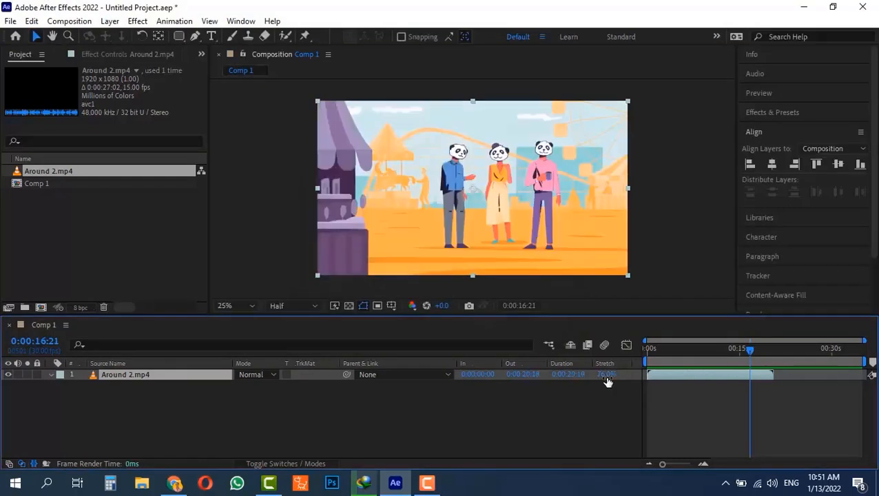
# Set the Around 2.mp4 layer's stretch factor to 100, holding the layer in-point
pyautogui.click(607, 379)
pyautogui.write('100')
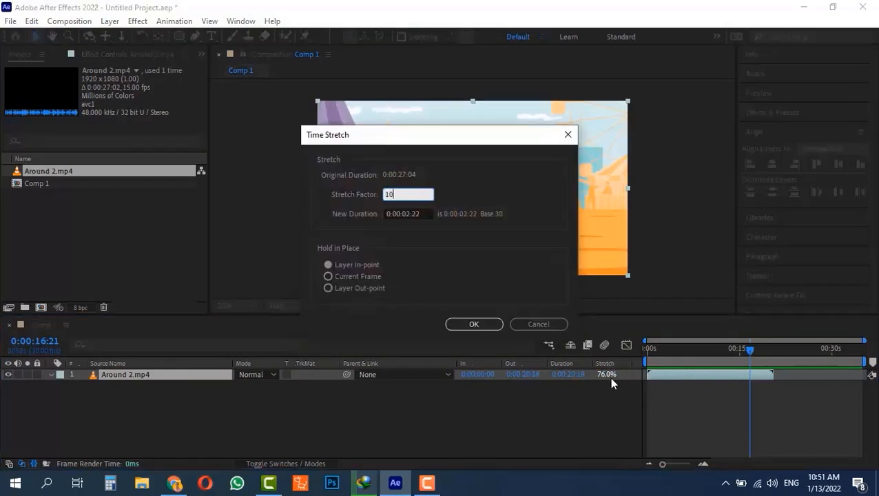
pyautogui.click(474, 324)
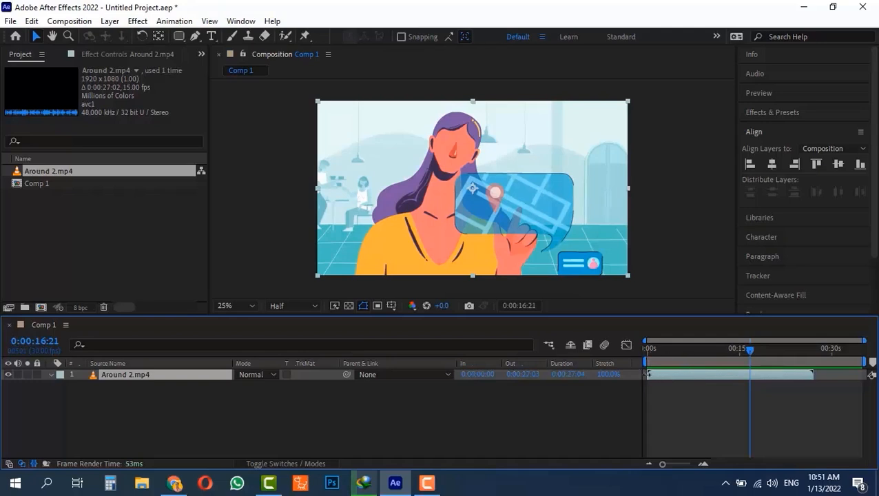
# Set the layer's in time to 0:00:05:00 and move the current time to 0:00:06:03
pyautogui.click(478, 374)
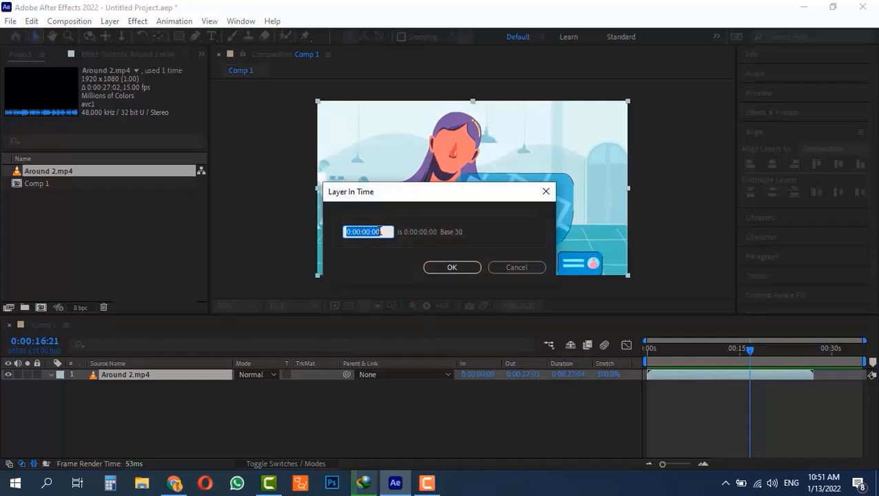
pyautogui.write('5')
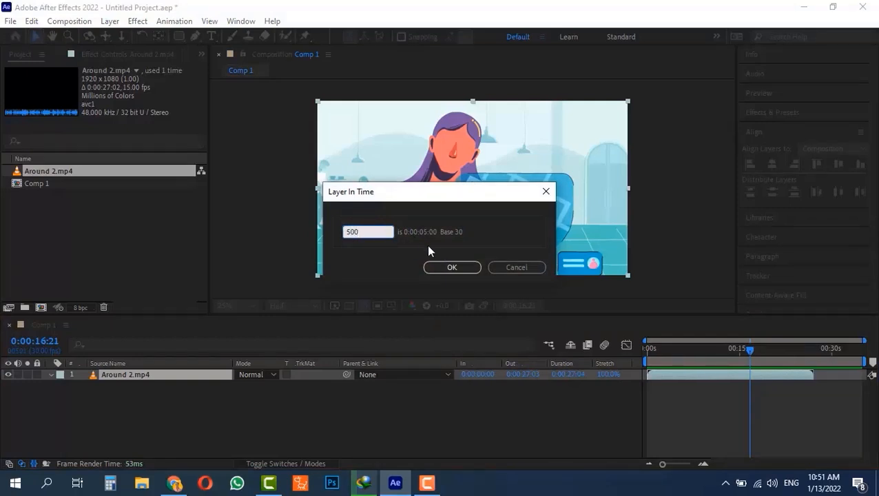
pyautogui.click(451, 268)
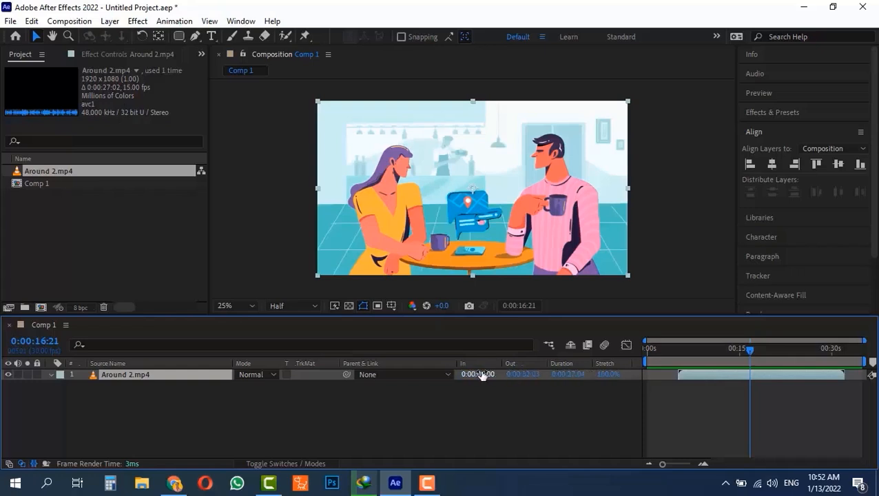
pyautogui.moveTo(675, 350)
pyautogui.mouseDown()
pyautogui.moveTo(645, 345)
pyautogui.moveTo(707, 351)
pyautogui.moveTo(685, 353)
pyautogui.mouseUp()
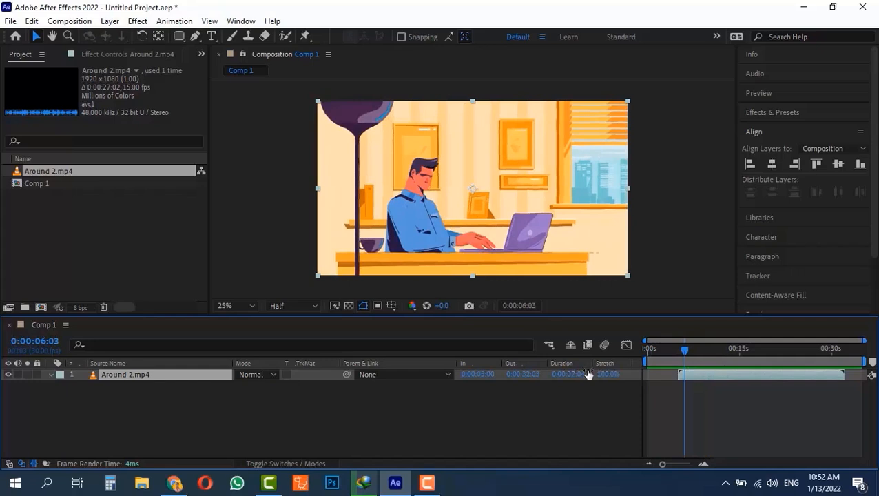
# Set the Around 2.mp4 layer's in time to 0:00:00:00
pyautogui.click(479, 375)
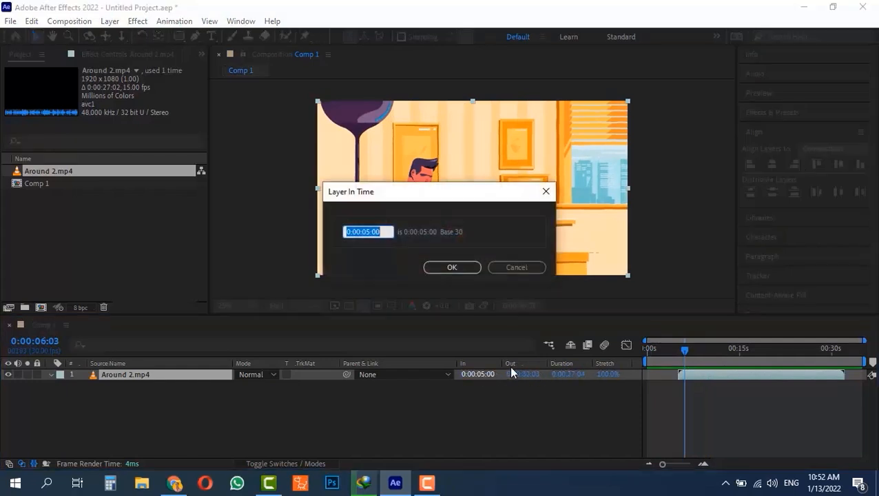
pyautogui.write('00')
pyautogui.press('Return')
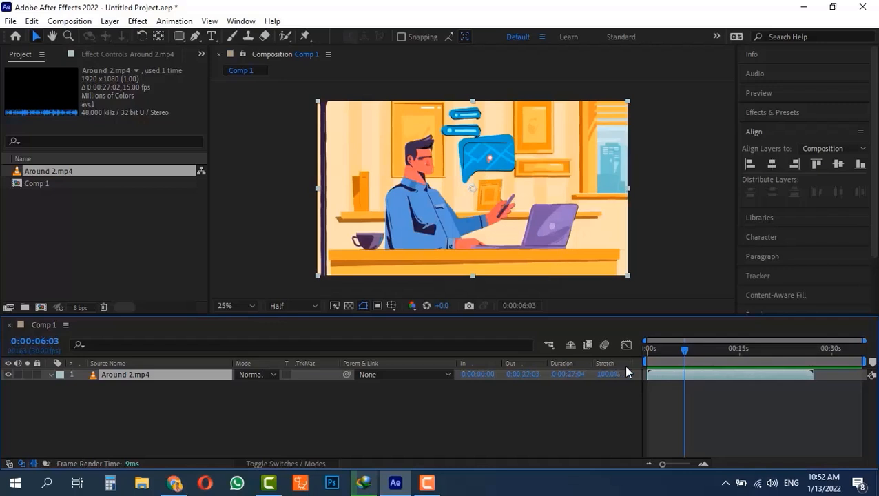
# Move the current time to 0:00:23:10, shift the layer's start to about 0:00:05:08 and stretch it to 108%
pyautogui.moveTo(663, 351); pyautogui.dragTo(791, 350)
pyautogui.press('[')
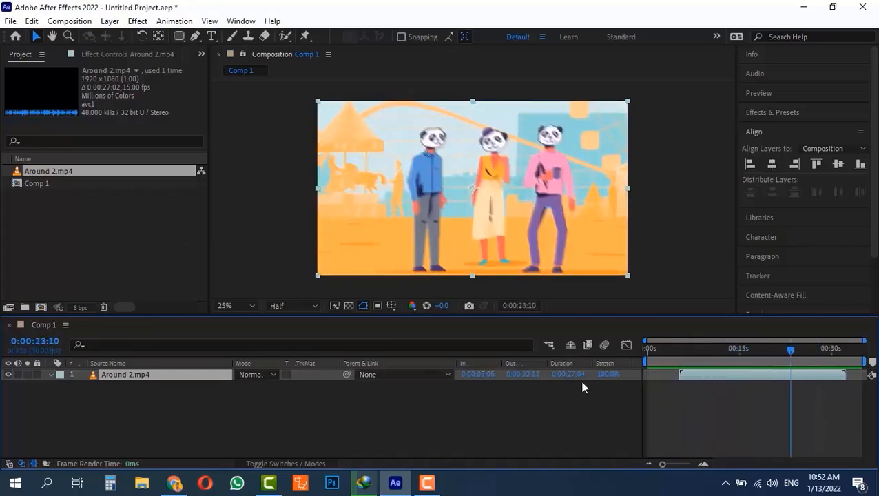
pyautogui.moveTo(609, 379); pyautogui.dragTo(632, 370)
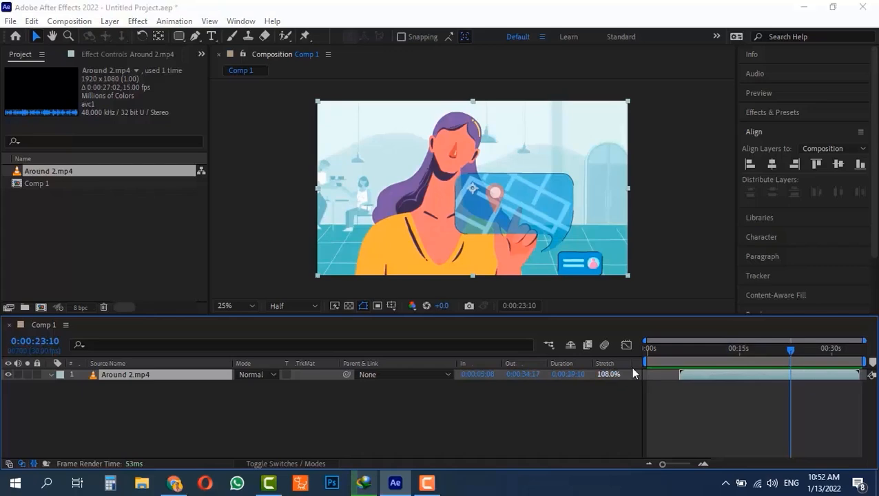
# Set the shifted layer's stretch factor to 100
pyautogui.click(631, 369)
pyautogui.write('100')
pyautogui.press('Return')
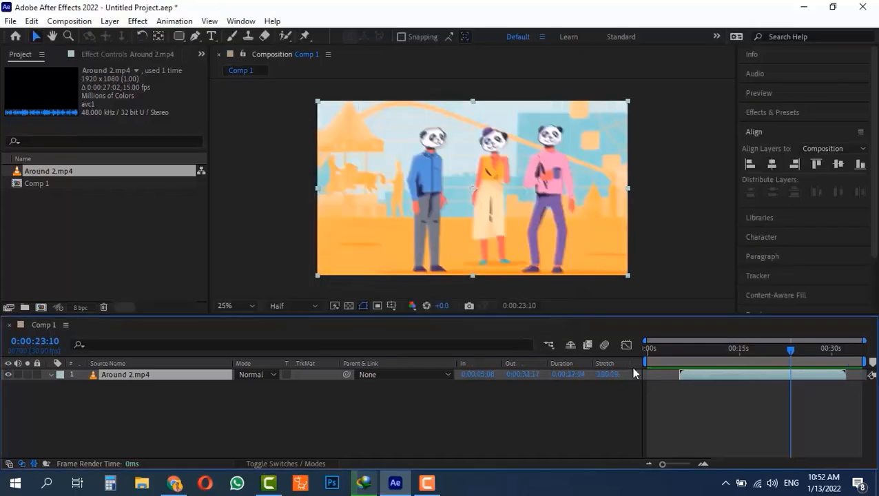
pyautogui.rightClick(709, 370)
pyautogui.moveTo(745, 173)
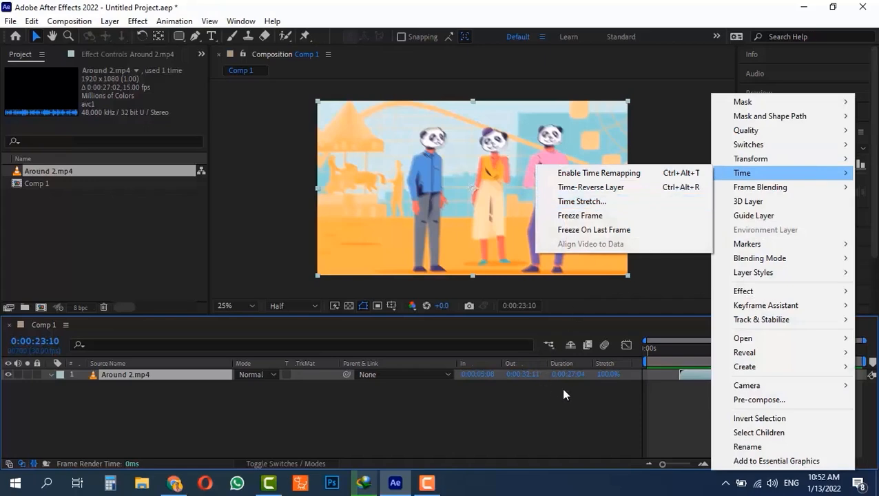
pyautogui.click(692, 374)
# Slide the layer back to the start of the composition and set its in time to exactly 0:00:00:00
pyautogui.moveTo(691, 371); pyautogui.dragTo(656, 371)
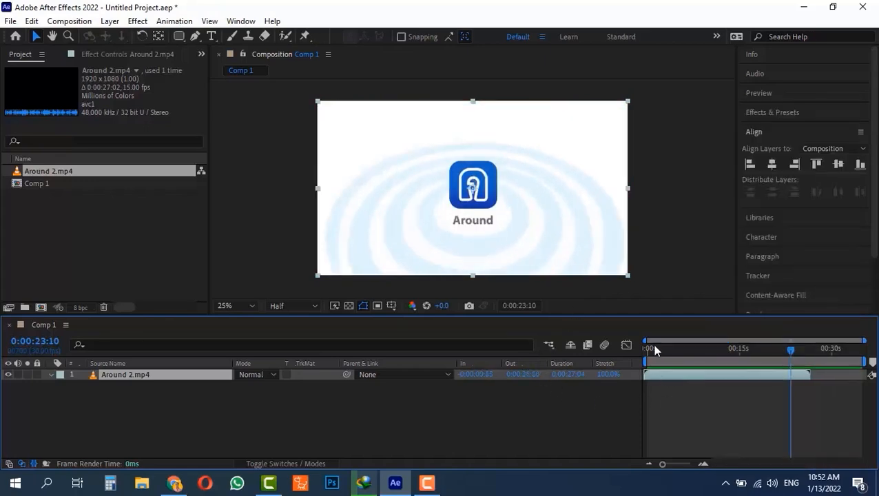
pyautogui.click(472, 374)
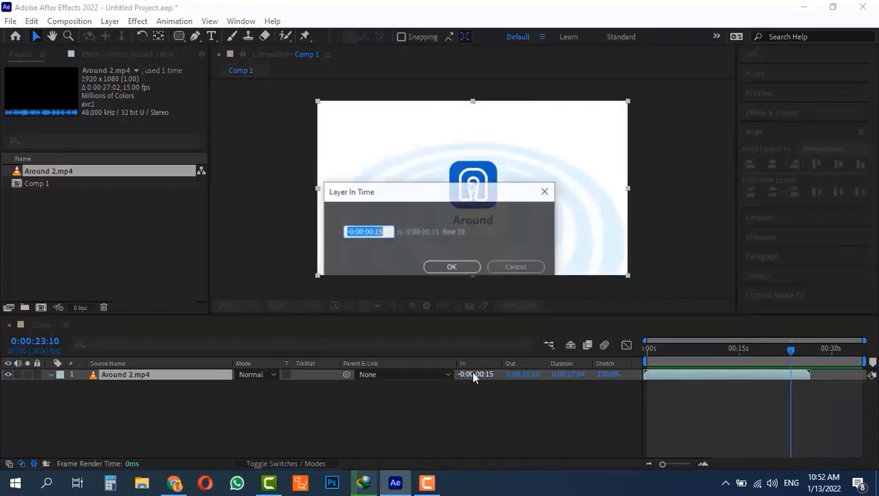
pyautogui.write('00')
pyautogui.press('Return')
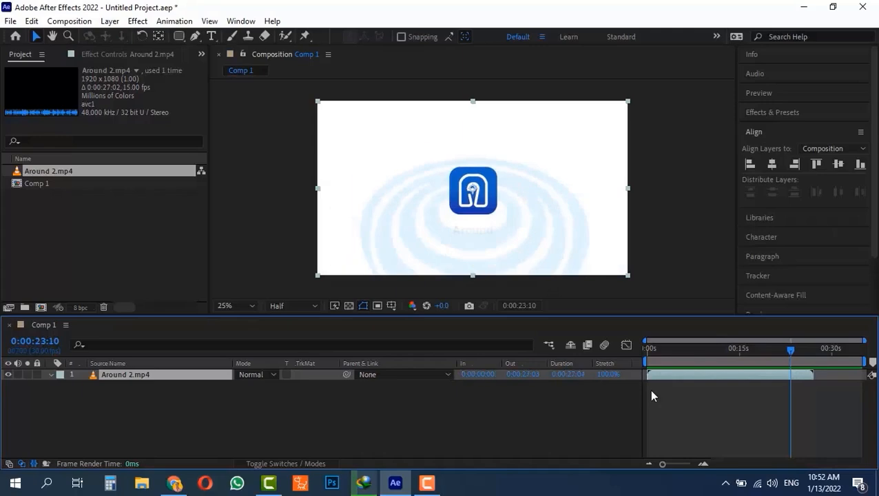
# Move the current time to 0:00:00:00 and enable time remapping on the Around 2.mp4 layer
pyautogui.moveTo(783, 355); pyautogui.dragTo(648, 355)
pyautogui.rightClick(691, 378)
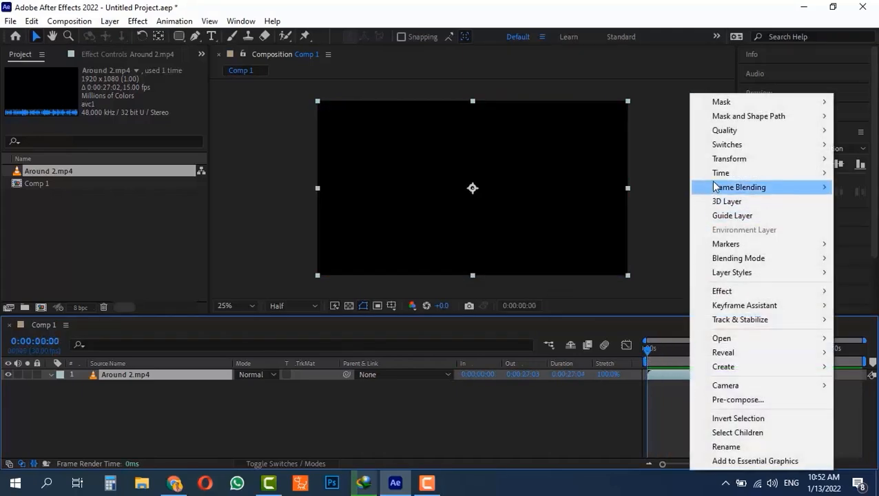
pyautogui.moveTo(721, 173)
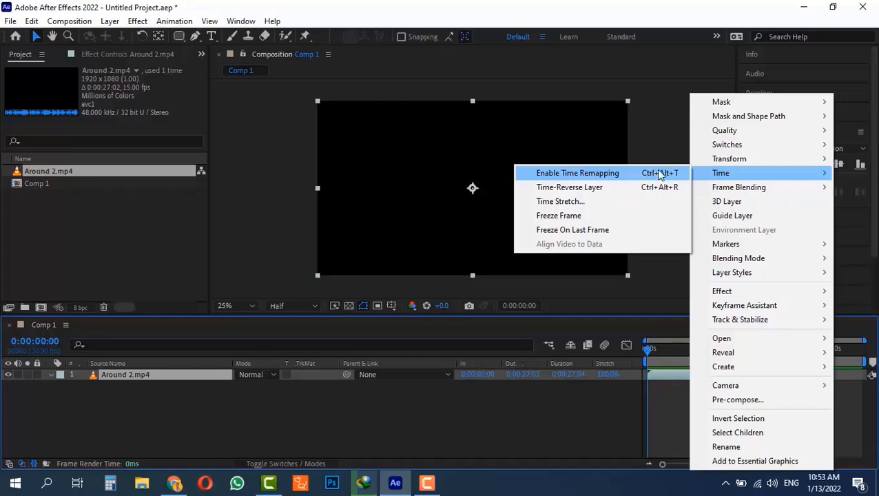
pyautogui.click(607, 176)
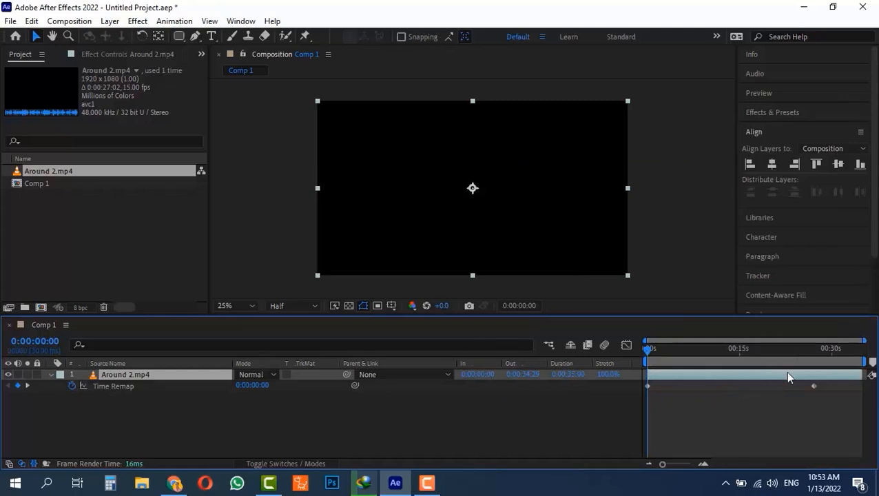
# Add a Time Remap keyframe to the layer at 0:00:22:28
pyautogui.moveTo(809, 350); pyautogui.dragTo(808, 351)
pyautogui.moveTo(757, 359); pyautogui.dragTo(786, 366)
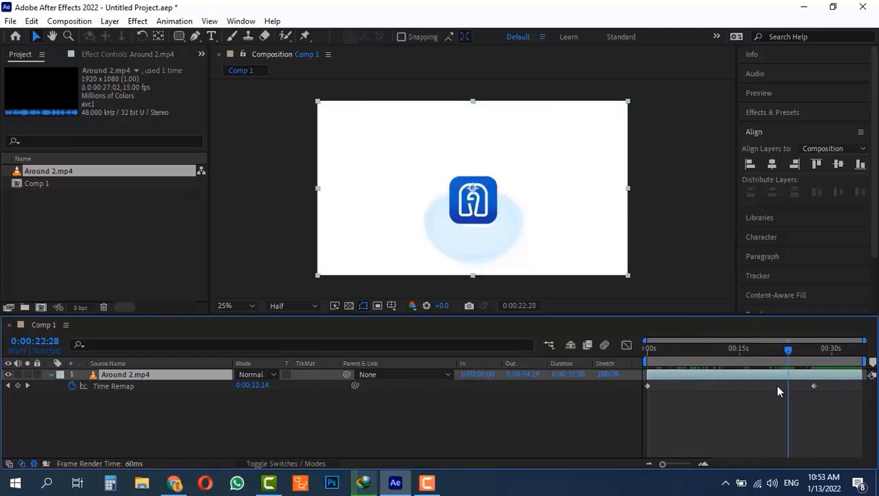
pyautogui.click(17, 386)
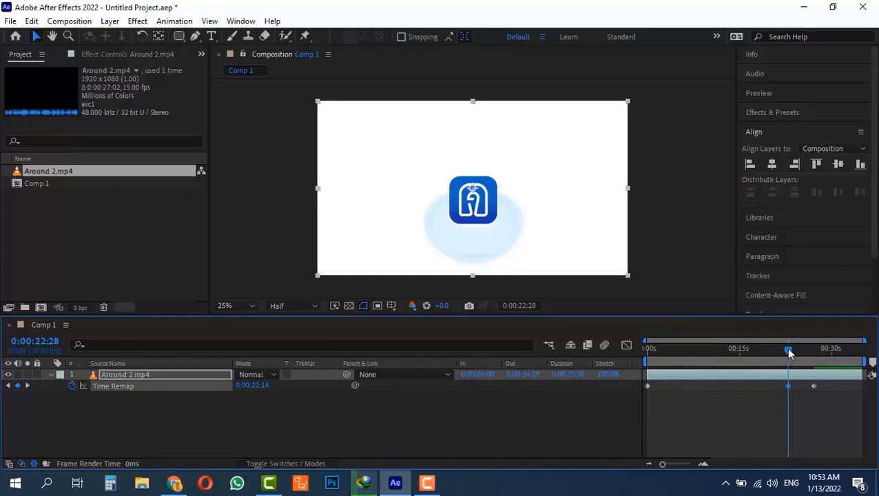
# Move the last Time Remap keyframe of the Around 2.mp4 layer out to 0:00:34:24
pyautogui.moveTo(786, 351); pyautogui.dragTo(802, 351)
pyautogui.moveTo(814, 386); pyautogui.dragTo(849, 386)
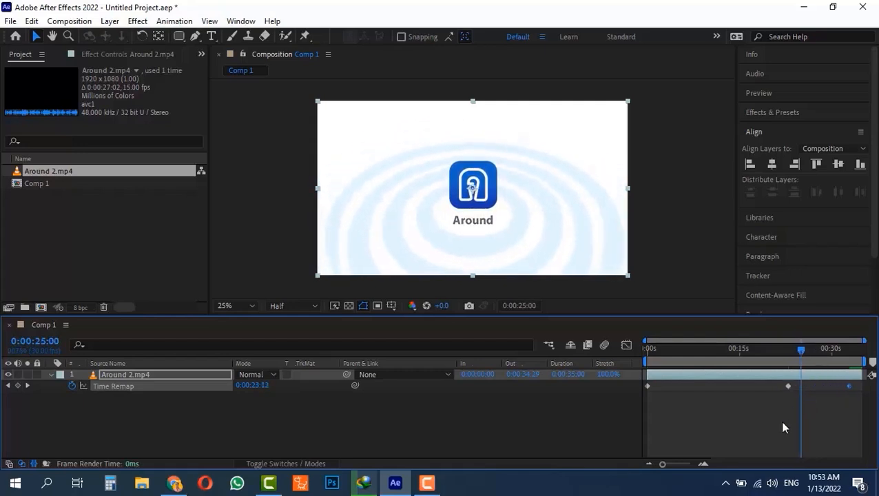
pyautogui.click(686, 465)
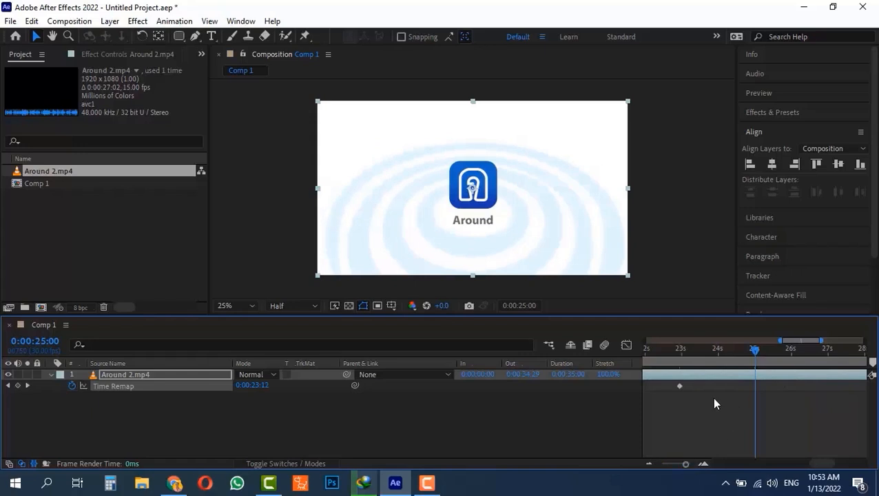
pyautogui.click(676, 463)
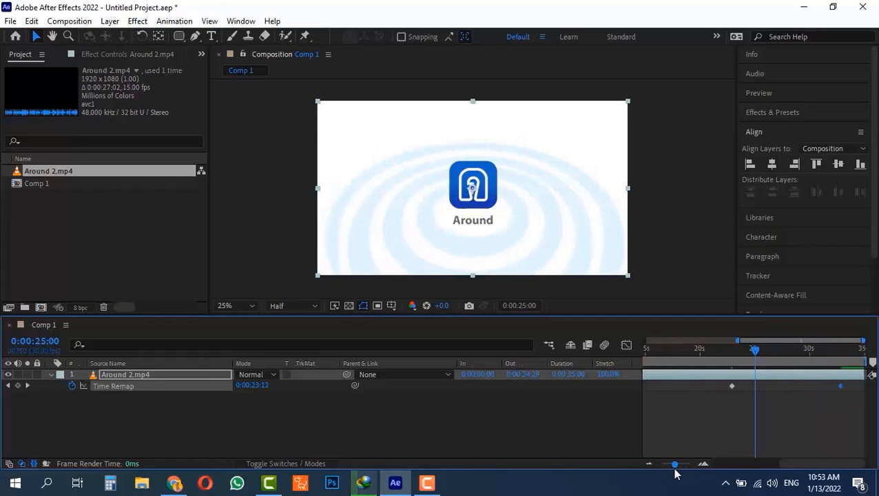
pyautogui.moveTo(840, 388); pyautogui.dragTo(860, 390)
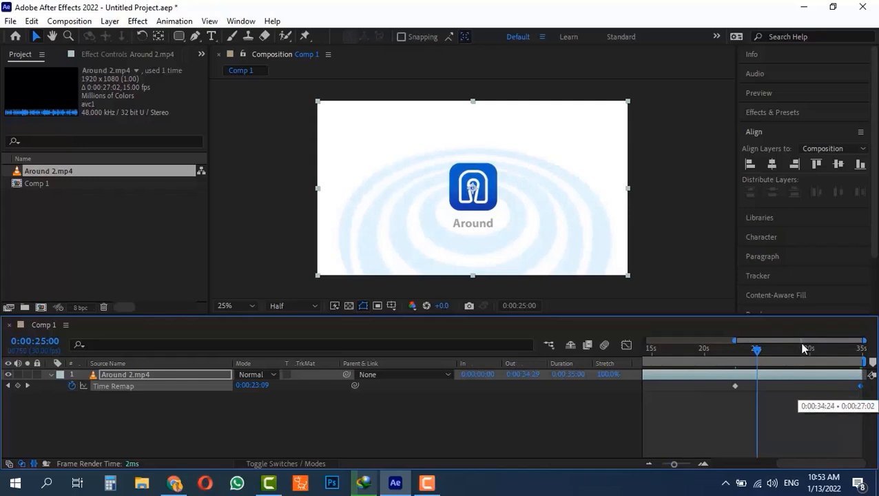
# Preview the slowed ending of the clip from 0:00:22:22
pyautogui.click(733, 353)
pyautogui.click(735, 351)
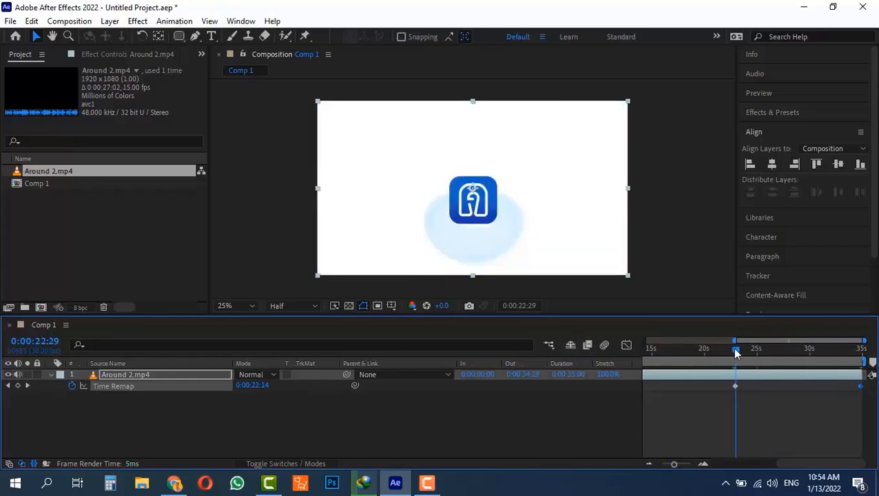
pyautogui.moveTo(732, 346)
pyautogui.mouseDown()
pyautogui.moveTo(744, 348)
pyautogui.moveTo(733, 335)
pyautogui.moveTo(733, 342)
pyautogui.mouseUp()
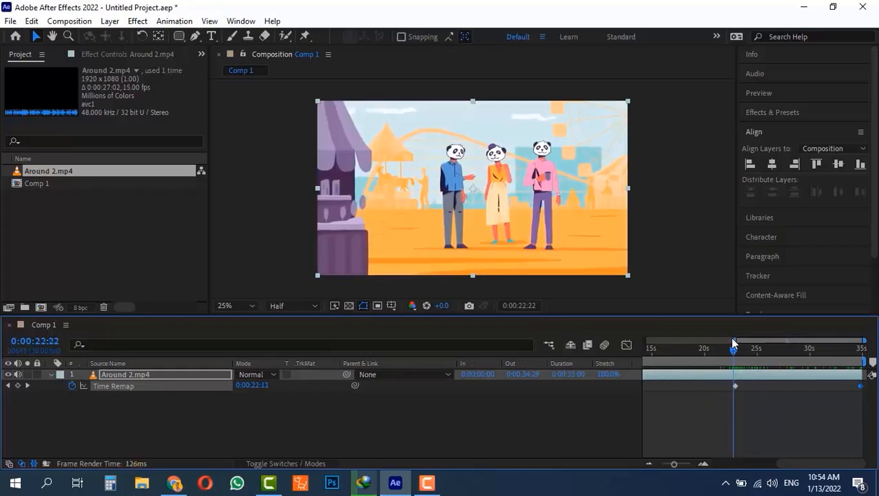
pyautogui.press('space')
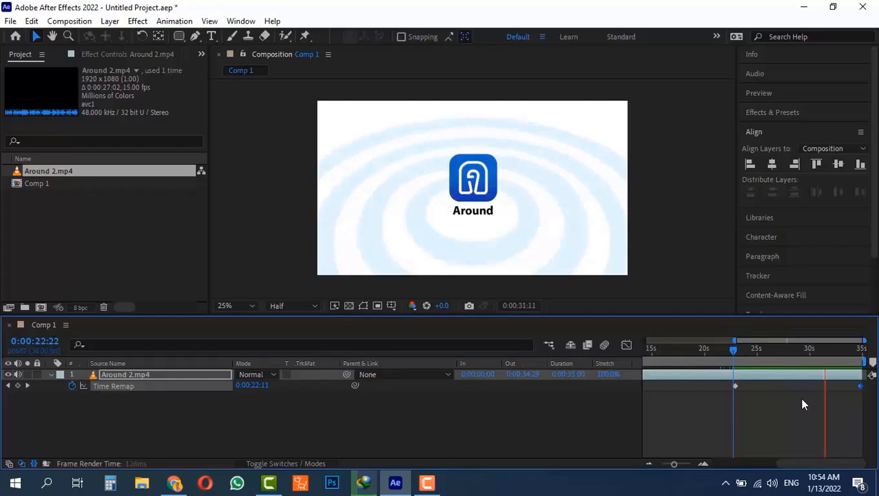
pyautogui.press('space')
# Undo the moves of the last Time Remap keyframe
pyautogui.hotkey('ctrl', 'z')
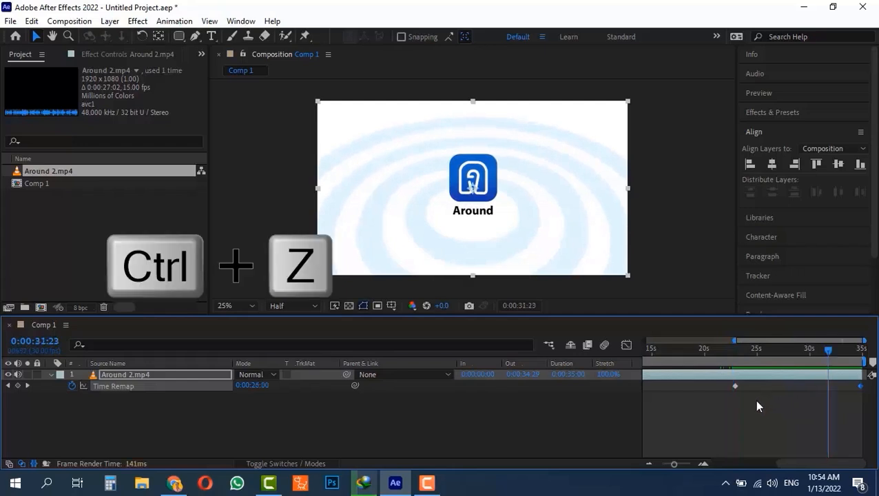
pyautogui.hotkey('ctrl', 'z')
pyautogui.hotkey('ctrl', 'z')
pyautogui.hotkey('ctrl', 'z')
pyautogui.hotkey('ctrl', 'z')
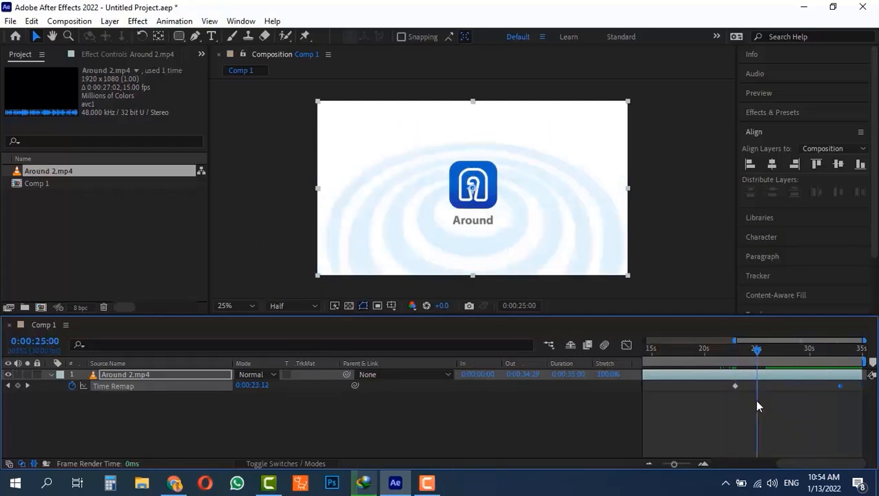
# Delete the middle Time Remap keyframe at 0:00:22:28
pyautogui.press('Delete')
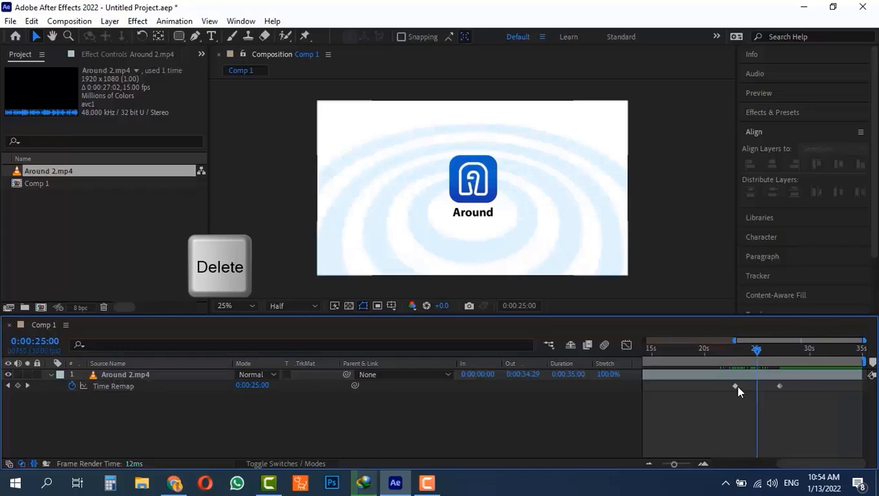
pyautogui.click(737, 386)
pyautogui.press('Delete')
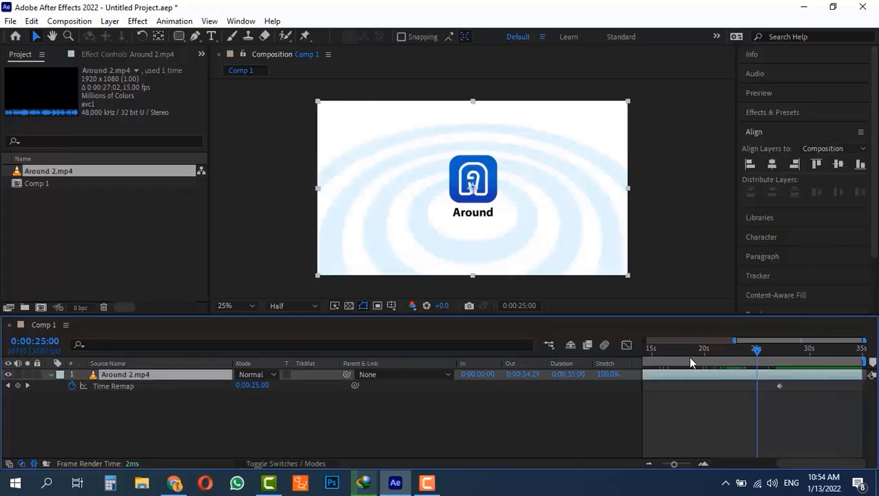
# Add Time Remap keyframes to the layer at 0:00:13:26 and 0:00:07:13
pyautogui.moveTo(691, 358); pyautogui.dragTo(793, 373)
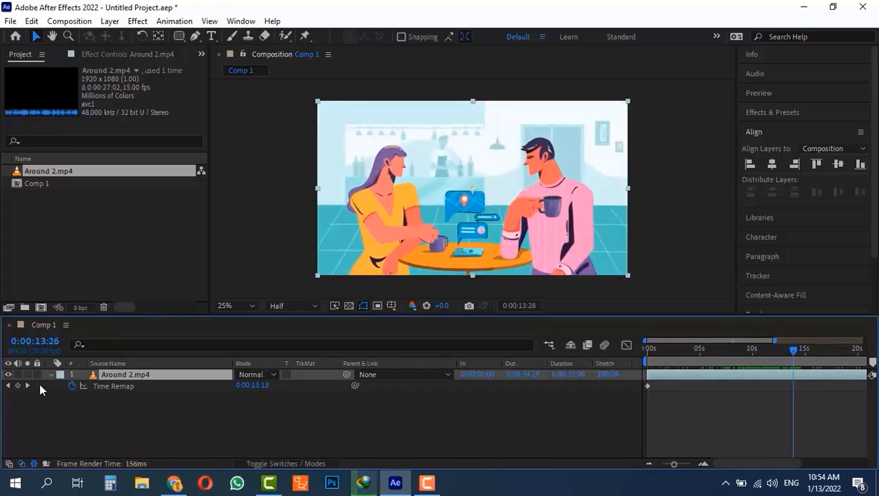
pyautogui.click(17, 386)
pyautogui.click(765, 356)
pyautogui.moveTo(765, 354); pyautogui.dragTo(725, 365)
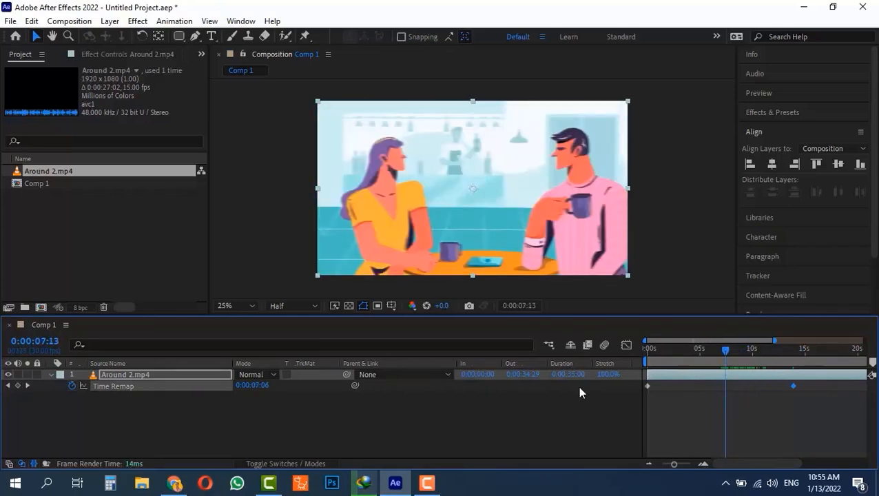
pyautogui.click(18, 386)
# Move the 0:00:13:26 Time Remap keyframe earlier, close behind the keyframe at 0:00:07:13
pyautogui.moveTo(738, 353); pyautogui.dragTo(772, 354)
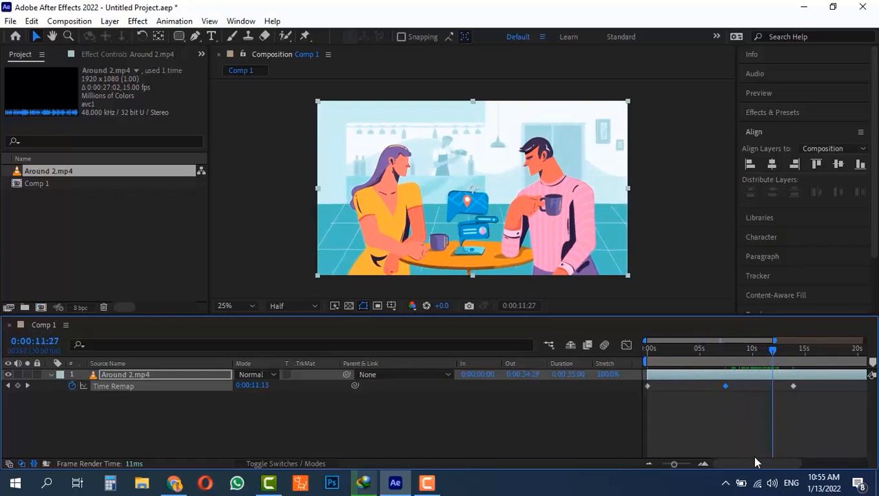
pyautogui.moveTo(676, 465); pyautogui.dragTo(663, 466)
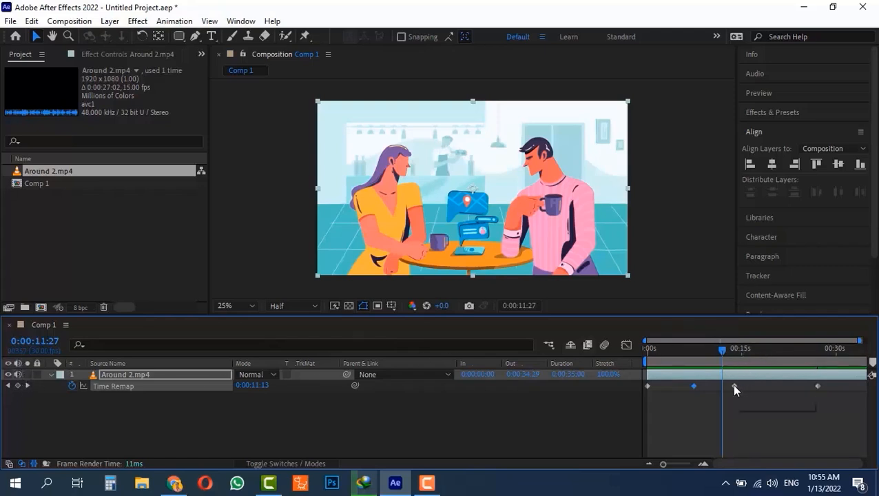
pyautogui.moveTo(733, 386)
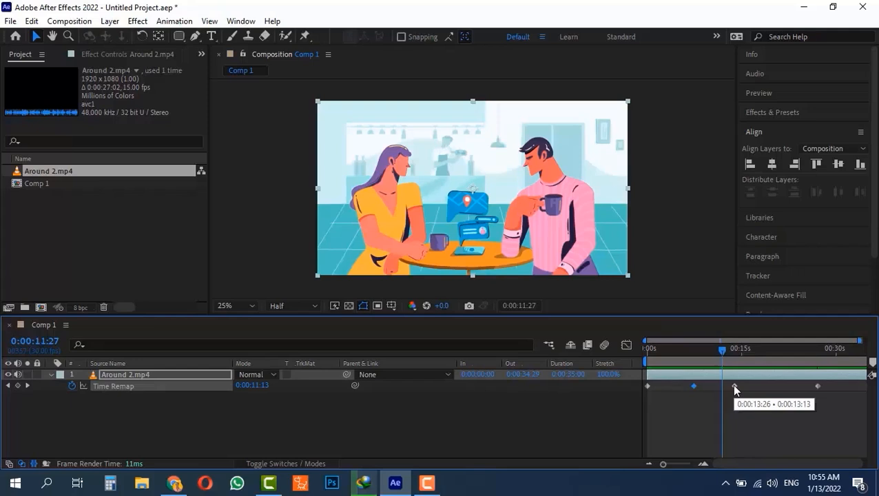
pyautogui.moveTo(734, 387); pyautogui.dragTo(707, 390)
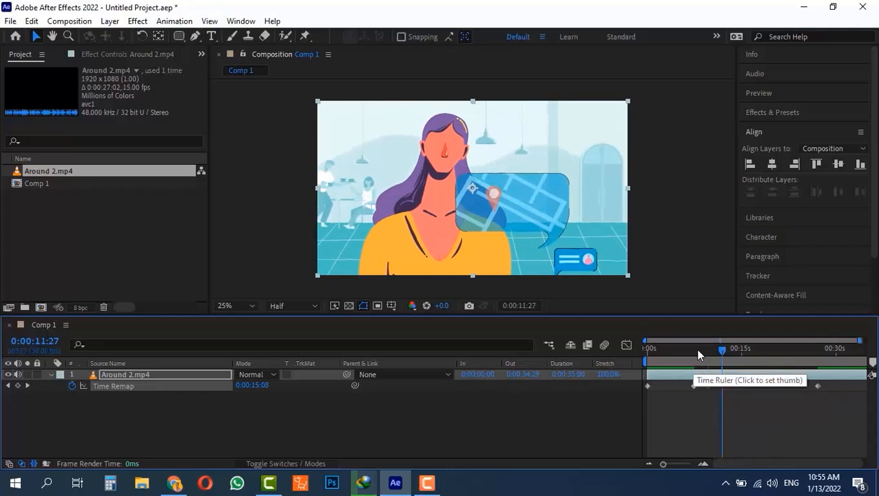
# Preview the sped-up section from 0:00:07:06 and scrub through the rest of the clip
pyautogui.click(690, 350)
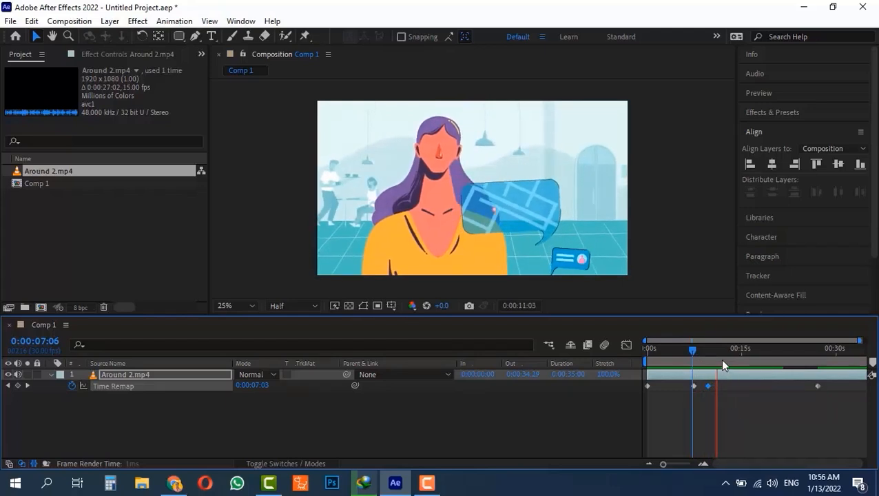
pyautogui.moveTo(722, 354); pyautogui.dragTo(802, 358)
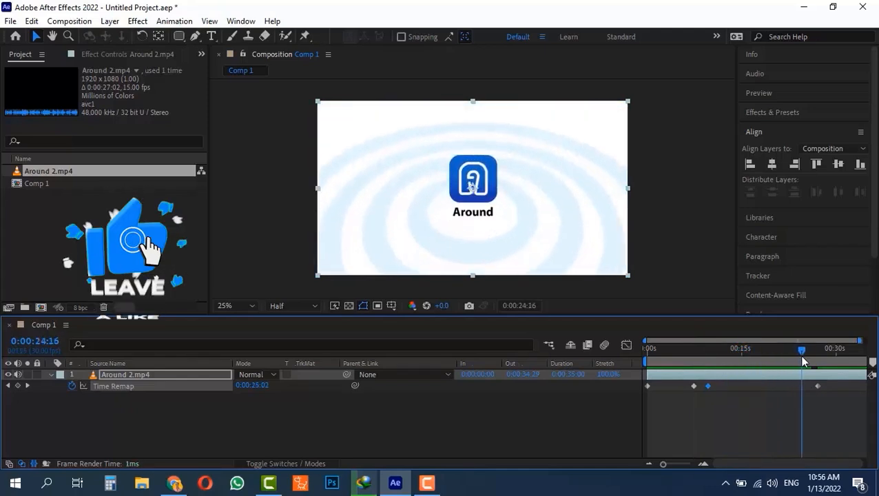
pyautogui.click(702, 357)
pyautogui.moveTo(702, 357); pyautogui.dragTo(695, 359)
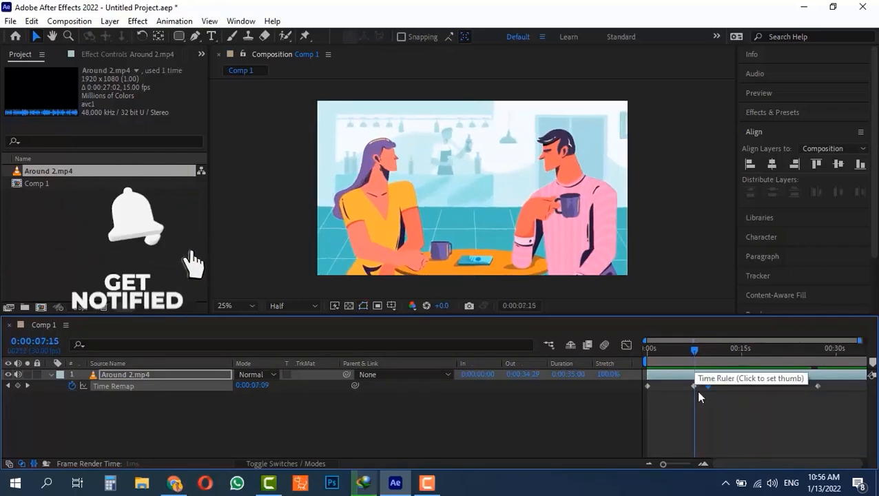
# Undo the keyframe move, and shift the last two Time Remap keyframes together until they begin just after the 0:00:07:13 keyframe
pyautogui.hotkey('ctrl', 'z')
pyautogui.hotkey('ctrl', 'z')
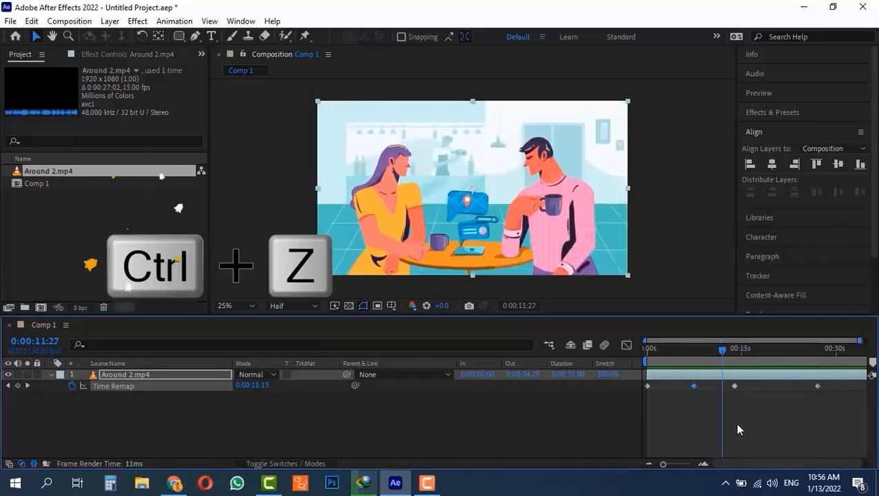
pyautogui.click(722, 349)
pyautogui.moveTo(833, 383); pyautogui.dragTo(701, 388)
# Preview the shifted keyframe timing from 0:00:07:09
pyautogui.click(693, 348)
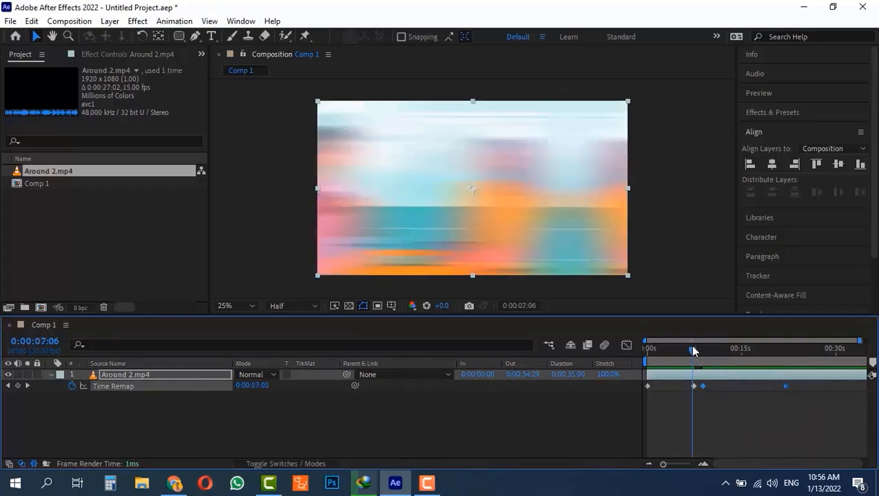
pyautogui.moveTo(692, 348); pyautogui.dragTo(693, 348)
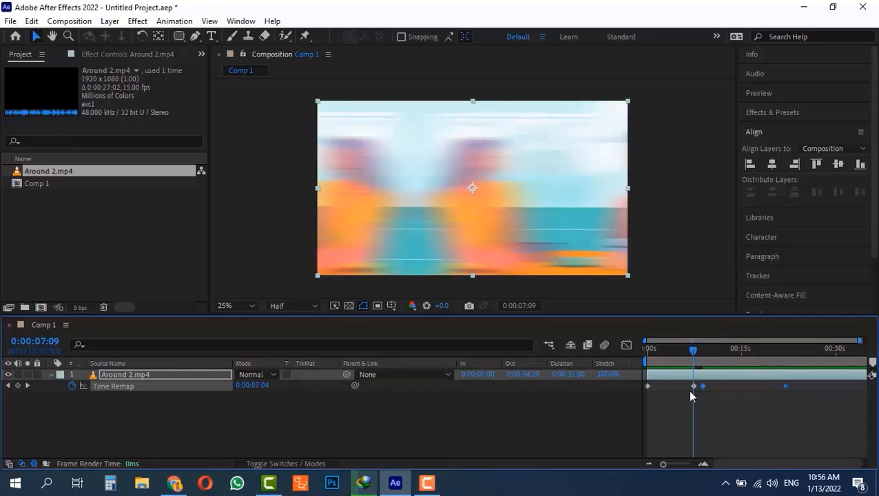
pyautogui.press('space')
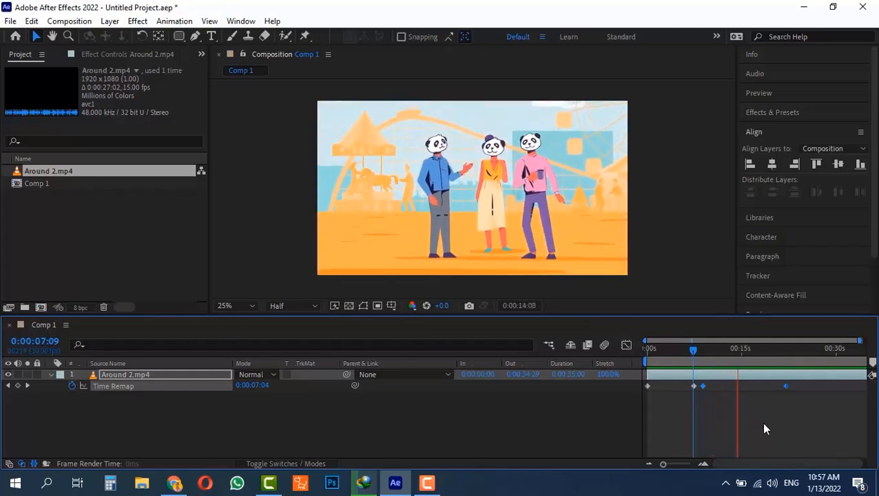
pyautogui.press('space')
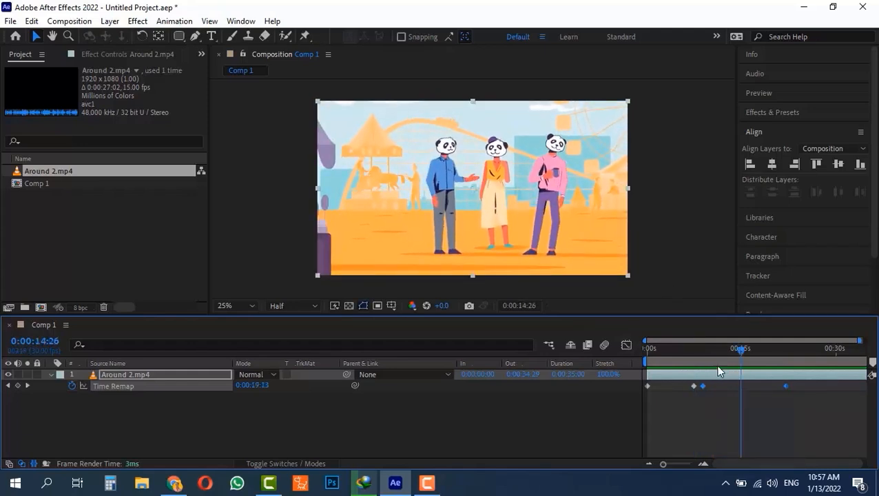
# Undo that shift, and move the first two Time Remap keyframes later together so the second sits at 0:00:11:26
pyautogui.hotkey('ctrl', 'z')
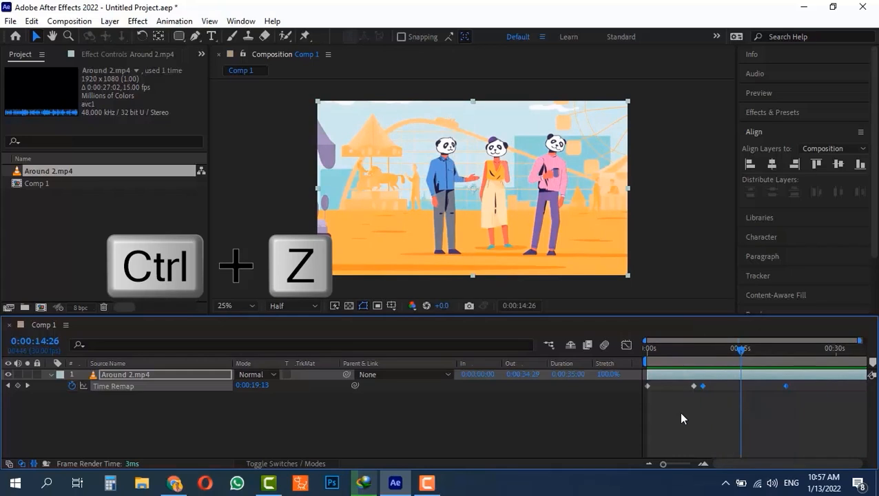
pyautogui.moveTo(705, 383); pyautogui.dragTo(669, 388)
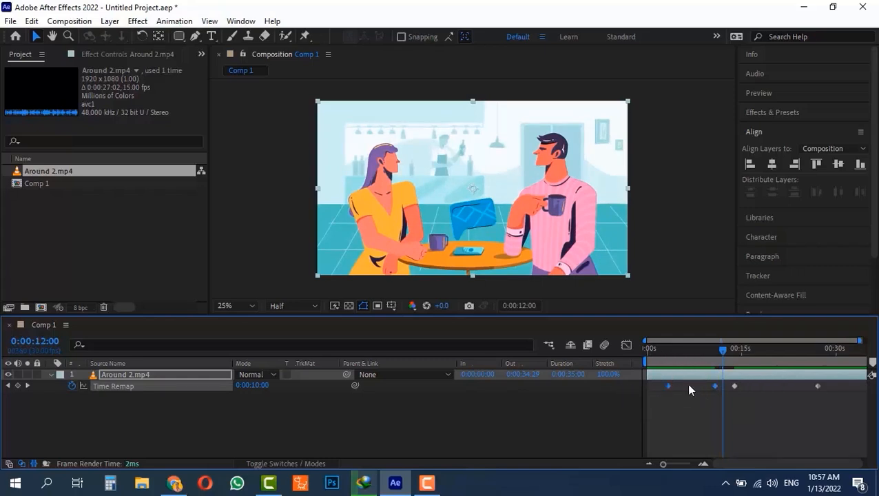
pyautogui.moveTo(666, 386); pyautogui.dragTo(672, 385)
# Preview the delayed start of the clip from 0:00:03:27
pyautogui.click(672, 353)
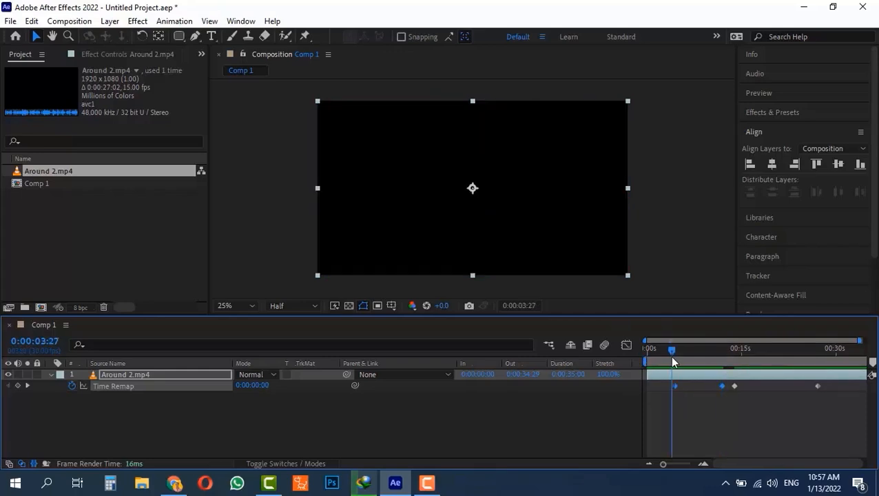
pyautogui.press('space')
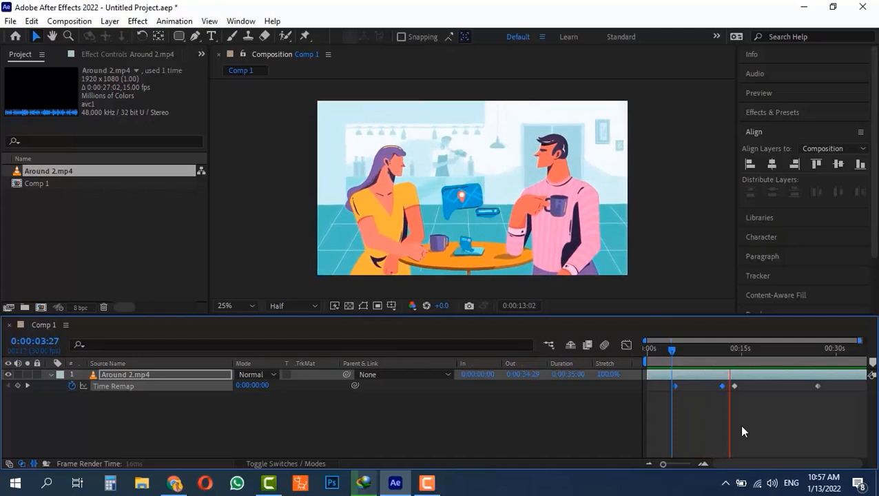
pyautogui.press('space')
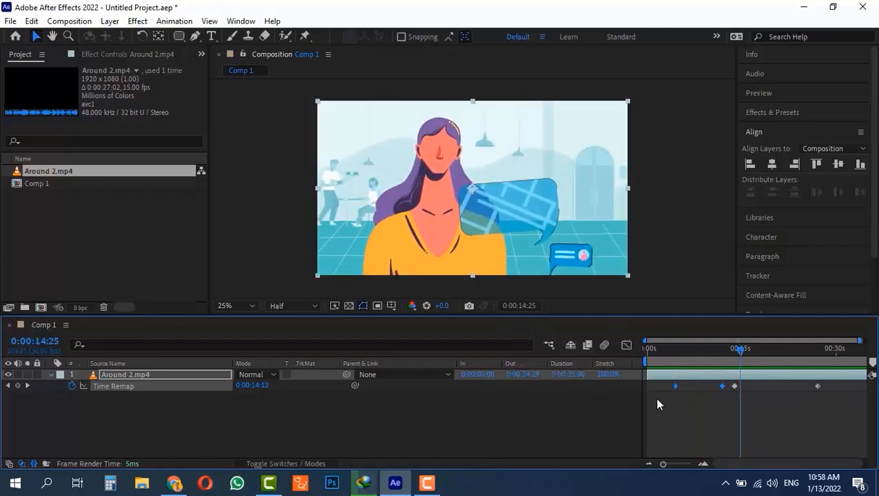
# Undo the shift of the first two keyframes, and move the last two later together so the third sits at about 24.5 seconds
pyautogui.hotkey('ctrl', 'z')
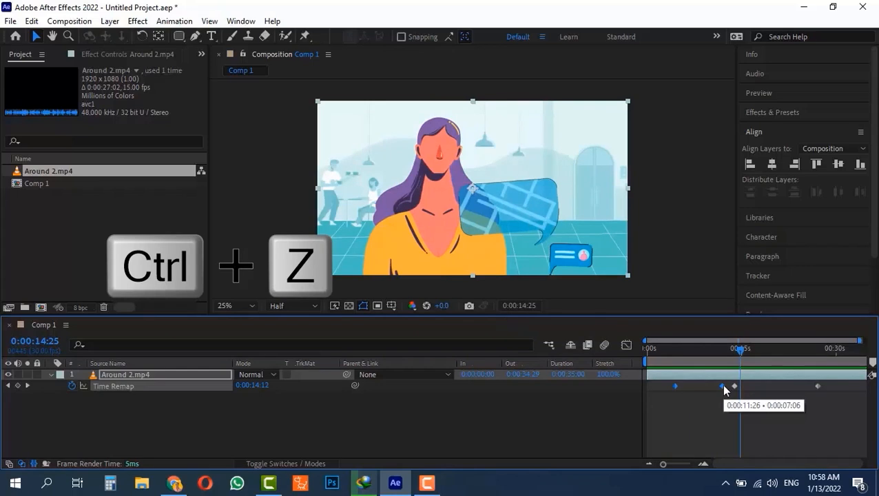
pyautogui.hotkey('ctrl', 'z')
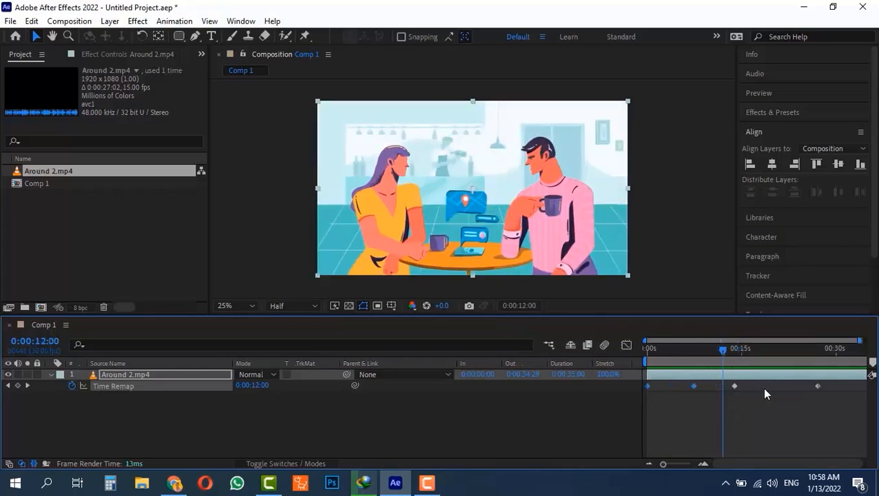
pyautogui.moveTo(829, 384); pyautogui.dragTo(800, 393)
# Preview the stretched middle section of the clip from 0:00:07:18
pyautogui.click(719, 365)
pyautogui.moveTo(714, 365); pyautogui.dragTo(694, 366)
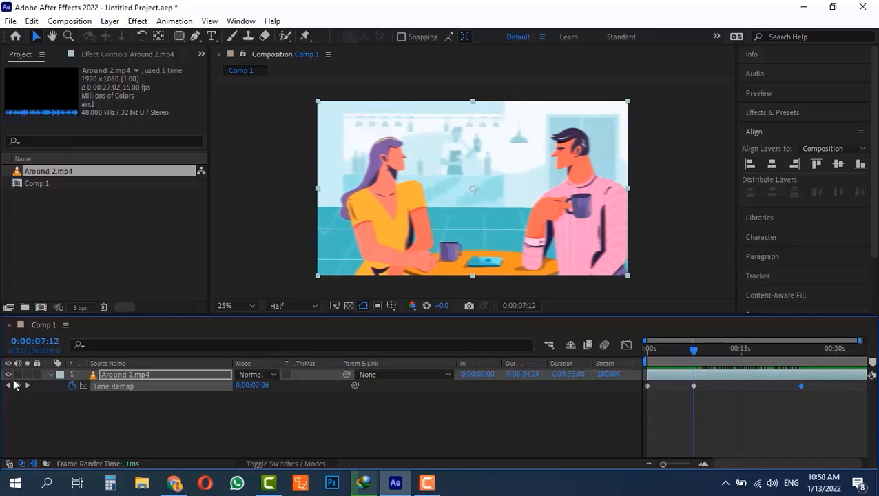
pyautogui.moveTo(694, 349); pyautogui.dragTo(697, 350)
pyautogui.press('space')
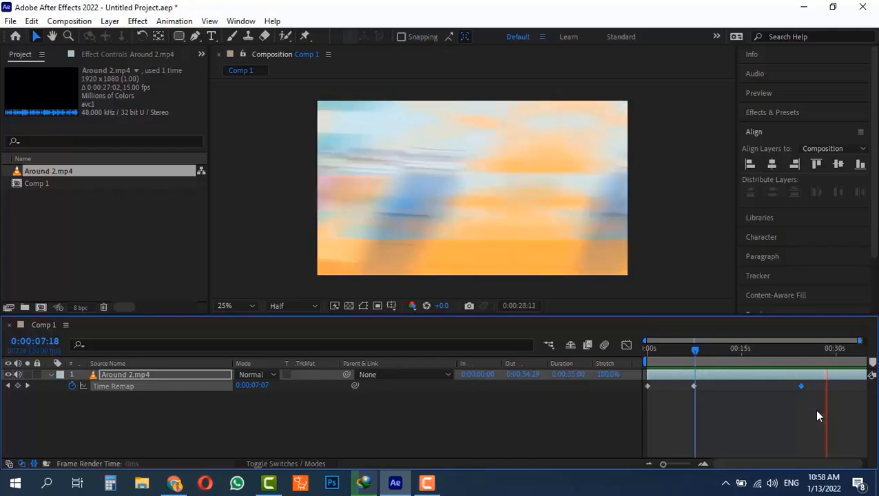
pyautogui.press('space')
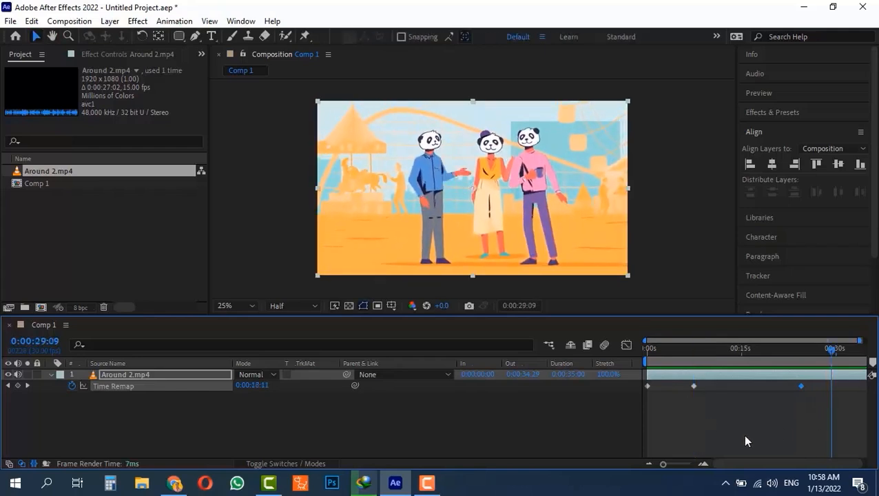